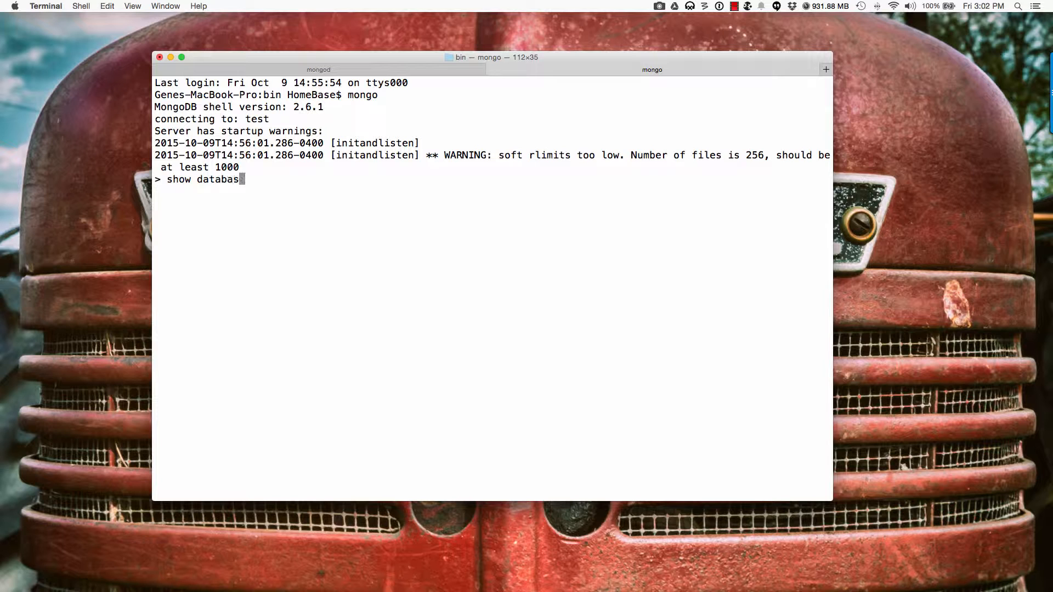
Step: List the MongoDB databases with show databases, correcting the mistyped command
text(())
key(Return)
key(Up)
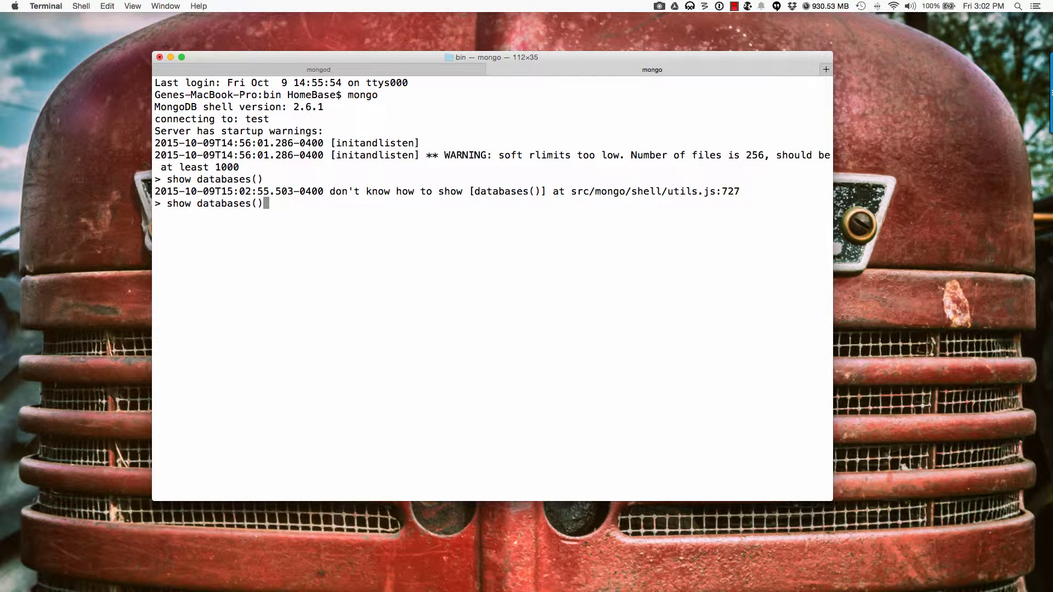
key(BackSpace)
key(BackSpace)
key(BackSpace)
text(s)
key(Return)
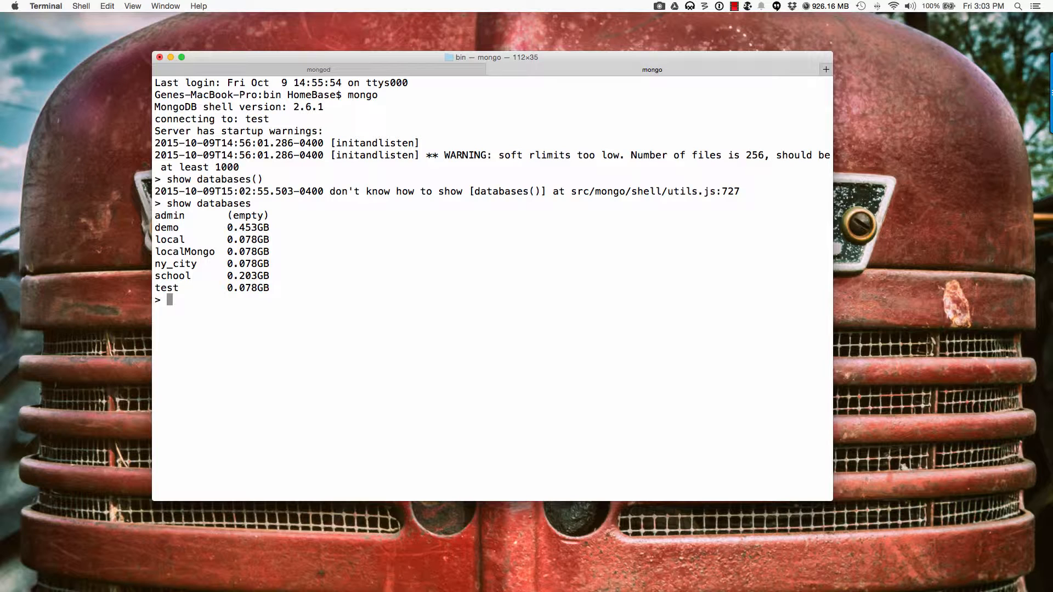
Step: Switch the mongo shell to the demo database with use demo
text(use demo)
key(Return)
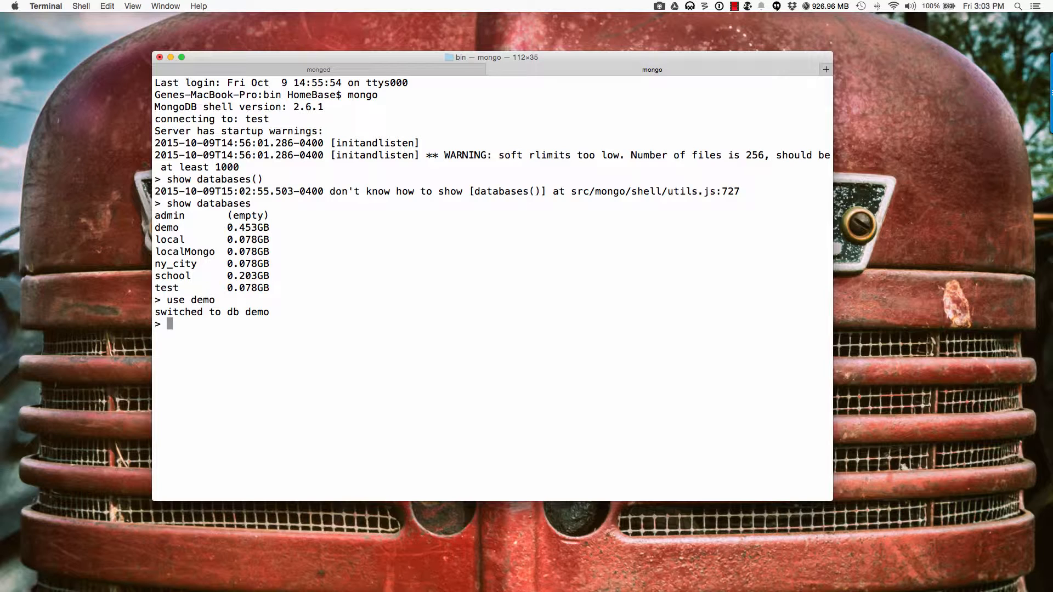
text(show collections)
Step: List the demo collections and pretty-print the zipcodes documents with db.zipcodes.find().pretty()
key(Return)
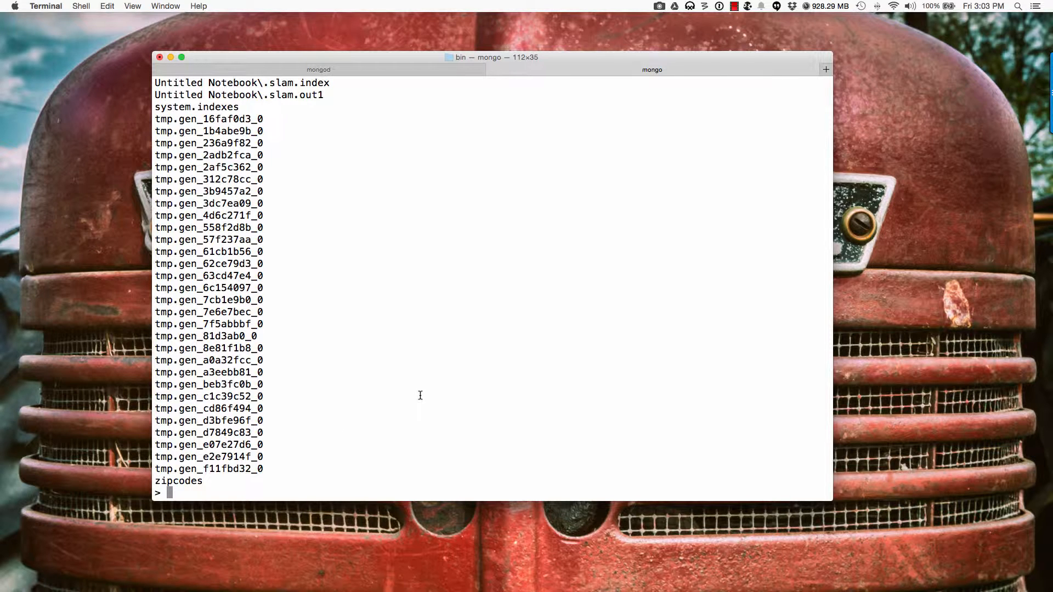
text(db.zipcodes.find)
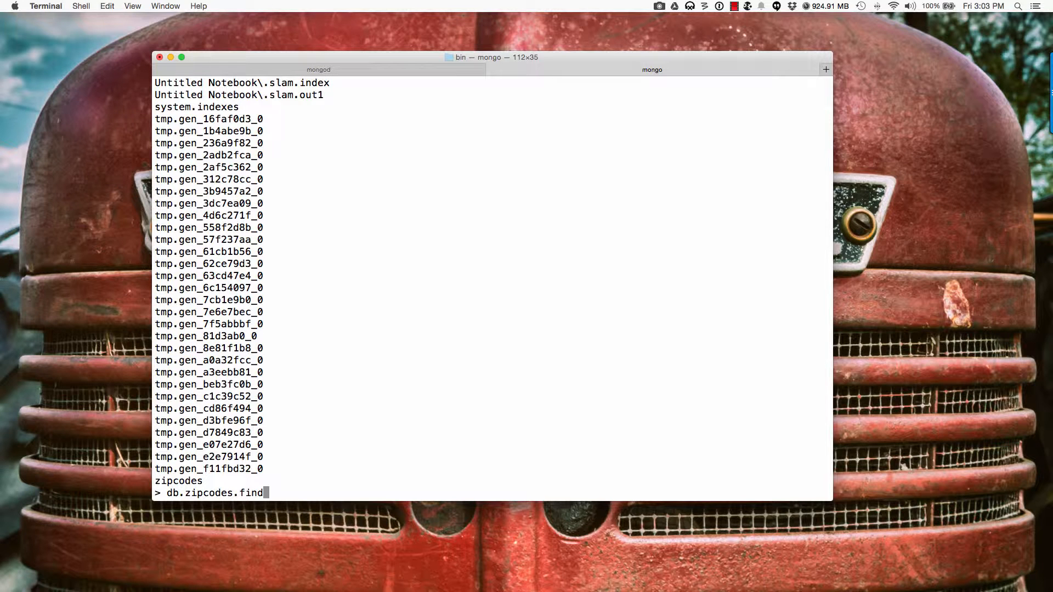
text(().pretty())
key(Return)
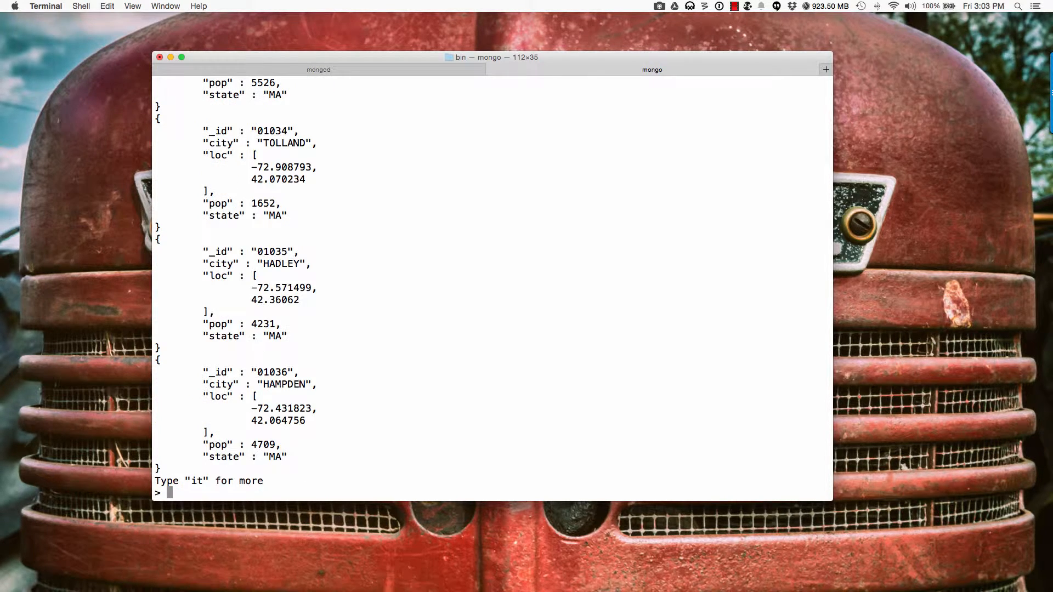
Step: Scroll back through the output and select the first zipcode document, CUSHMAN
scroll(367, 281, up, 20)
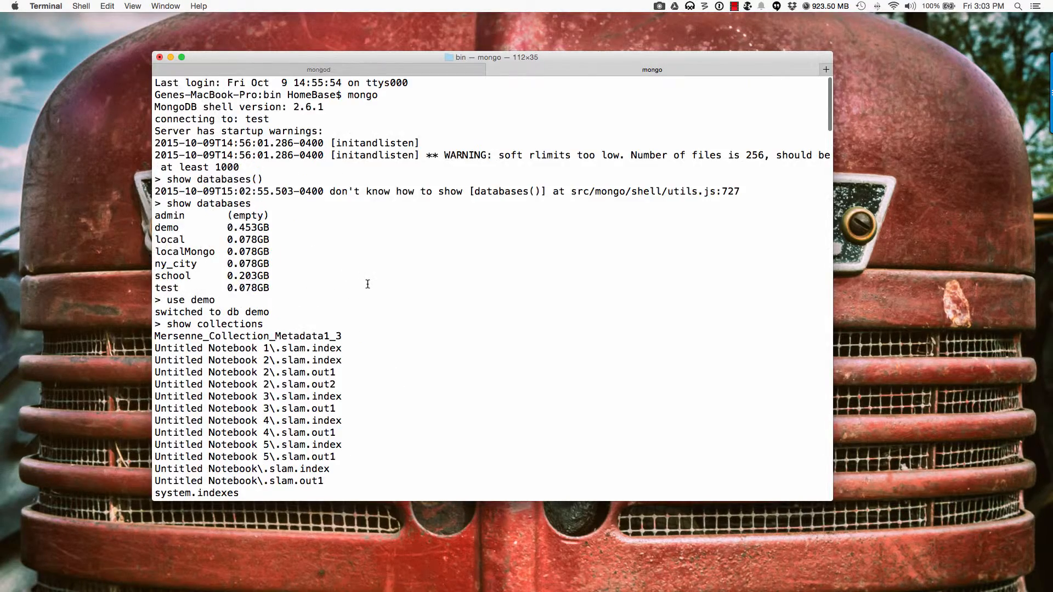
scroll(367, 284, down, 5)
scroll(367, 284, down, 10)
scroll(367, 284, up, 20)
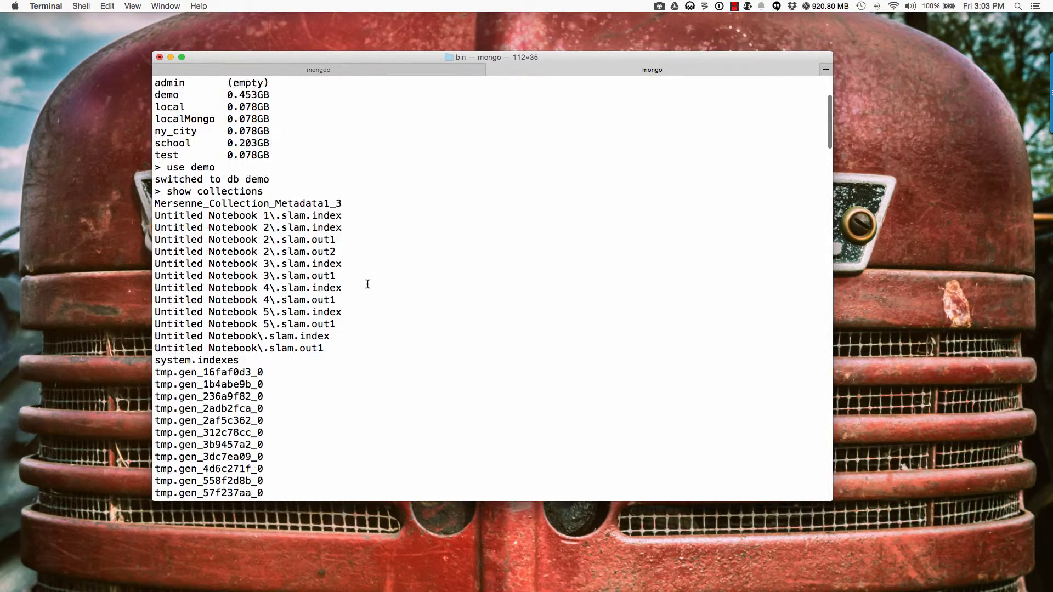
scroll(368, 284, down, 8)
scroll(367, 284, up, 5)
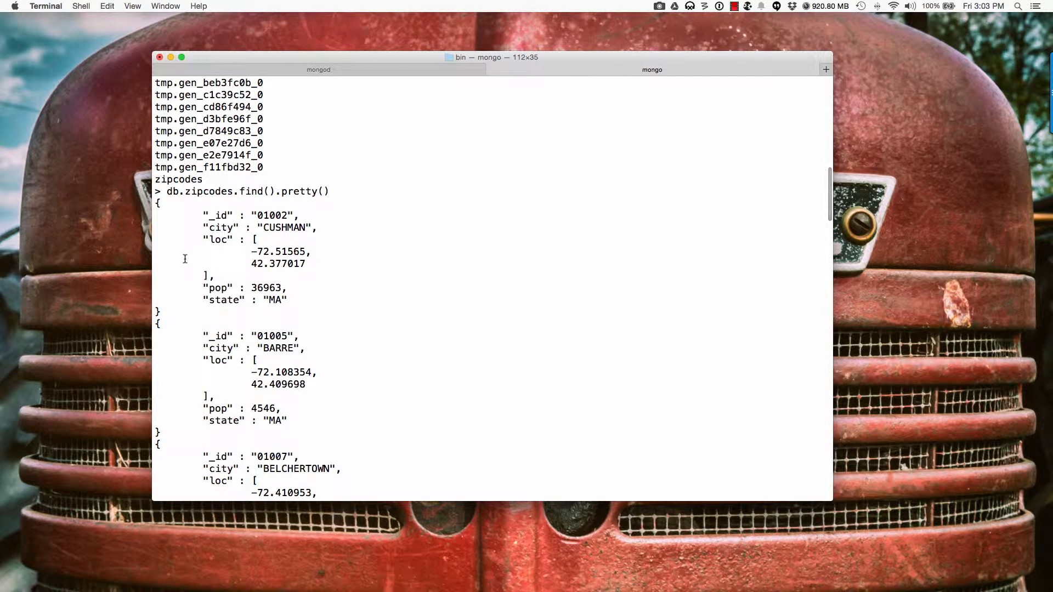
drag(156, 203, 182, 314)
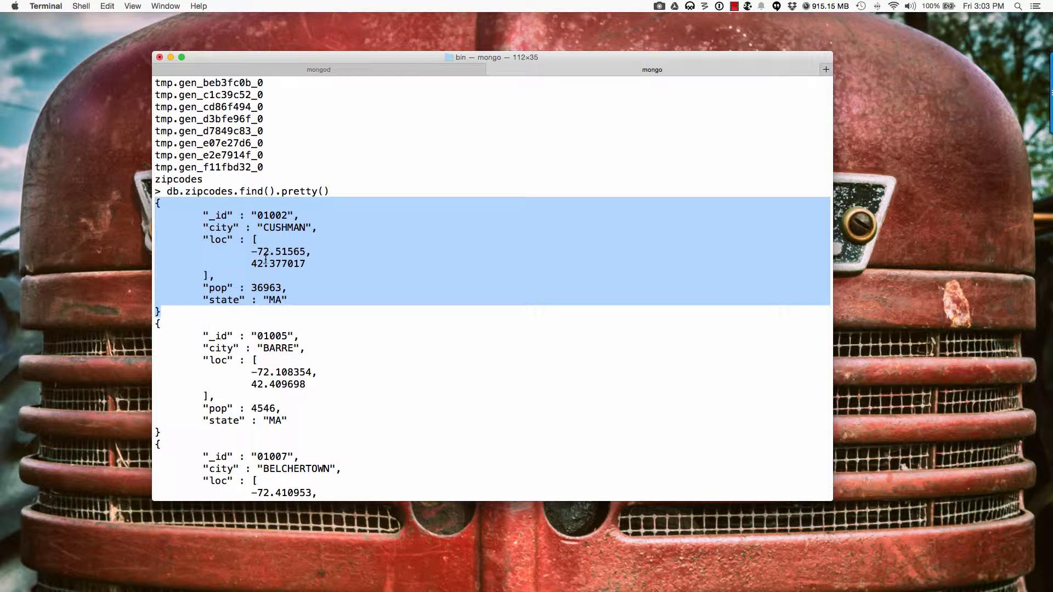
Step: Clear the text selection and minimize the Terminal window
click(225, 253)
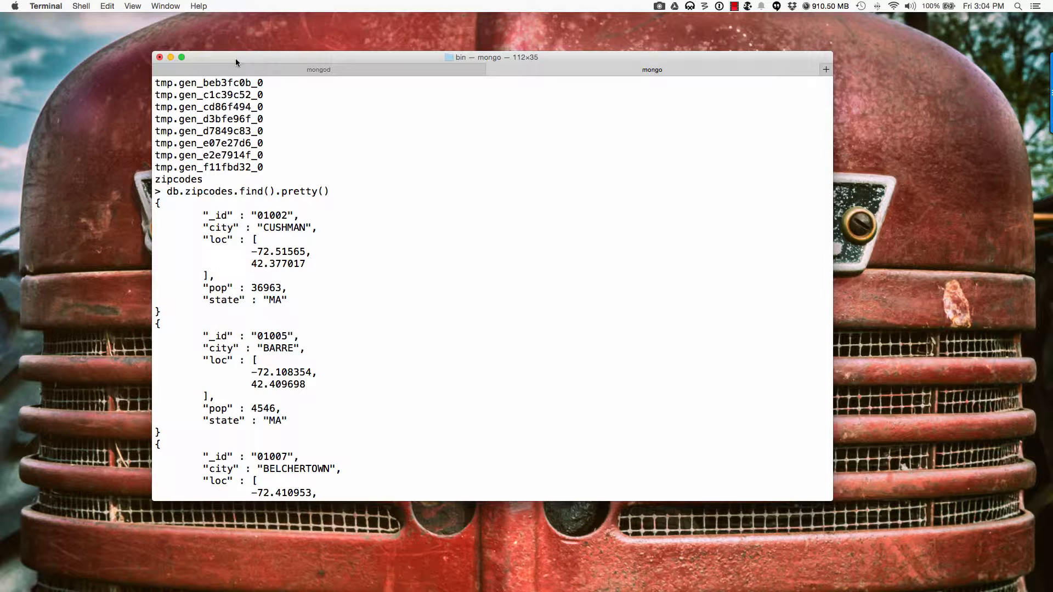
click(171, 57)
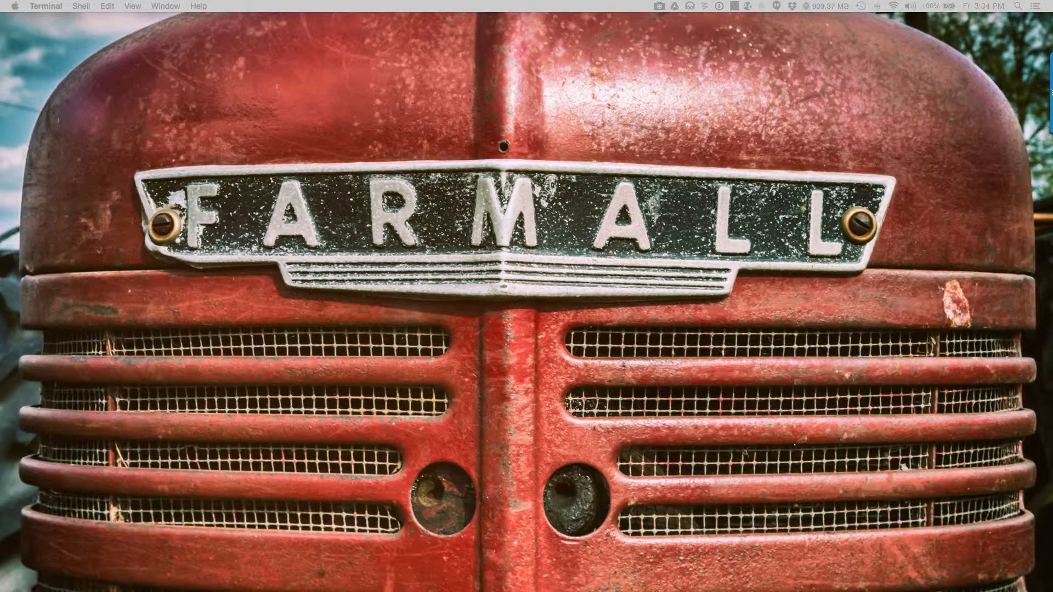
Step: Copy the SlamData select query reading city, latitude, longitude, pop and state from zipcodes
key(super+Tab)
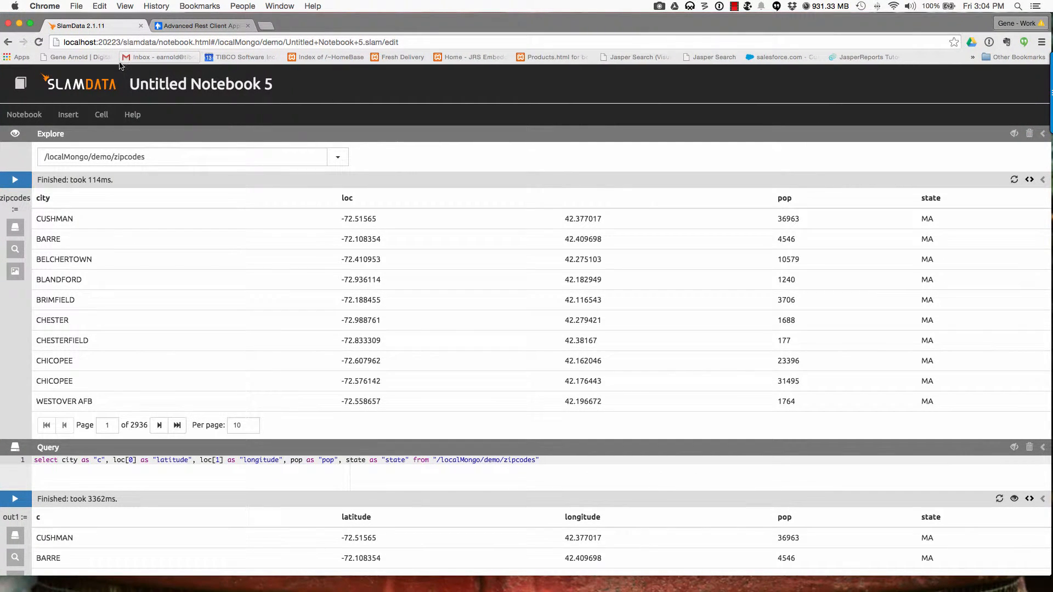
drag(540, 462, 34, 463)
right_click(34, 463)
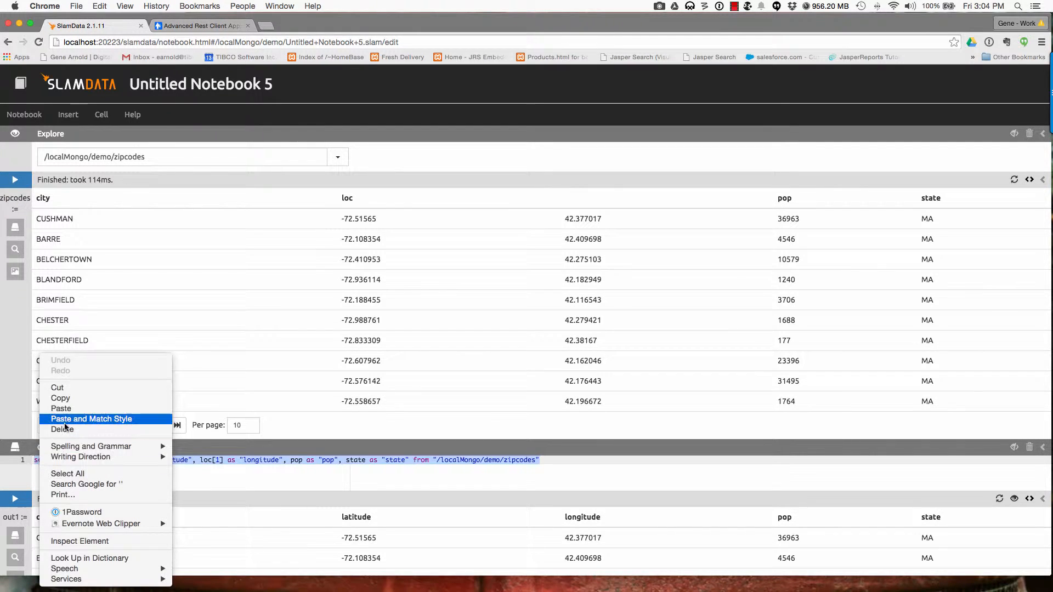
click(64, 400)
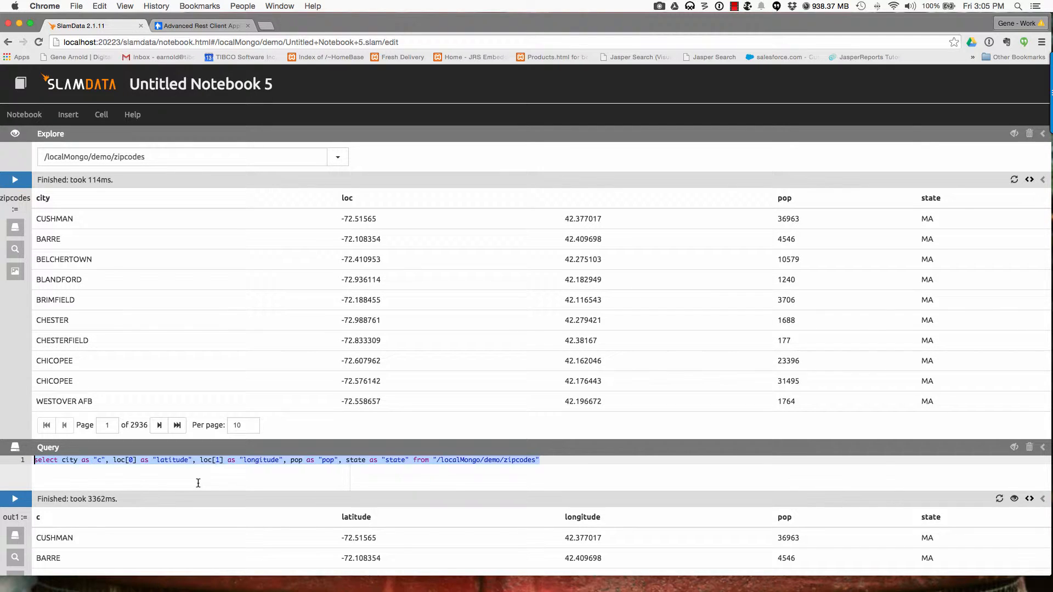
Step: Drag the Chrome notebook window to the right, freeing the left side of the desktop
drag(382, 29, 386, 29)
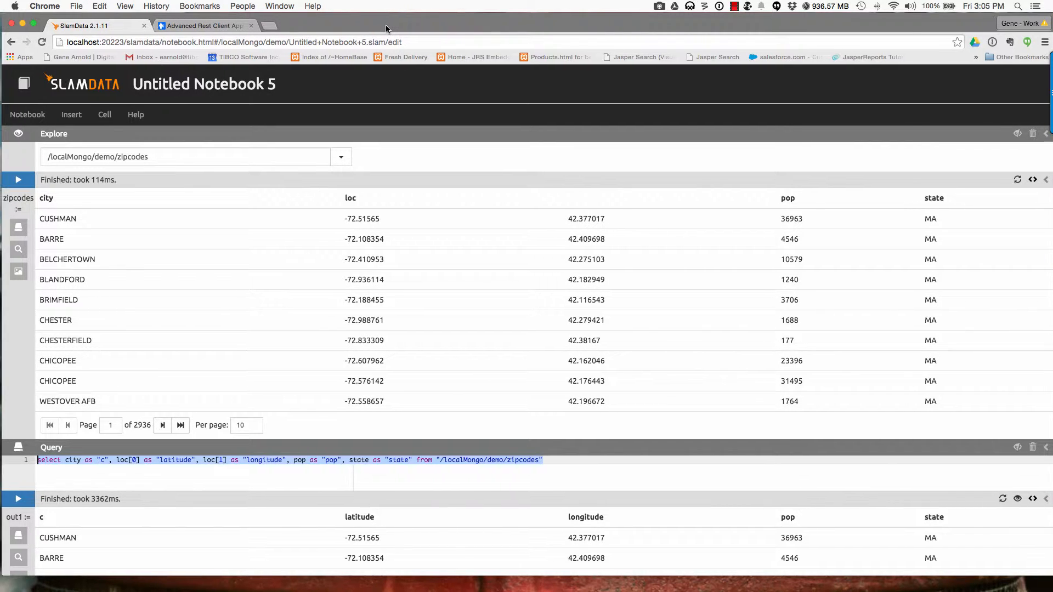
click(138, 479)
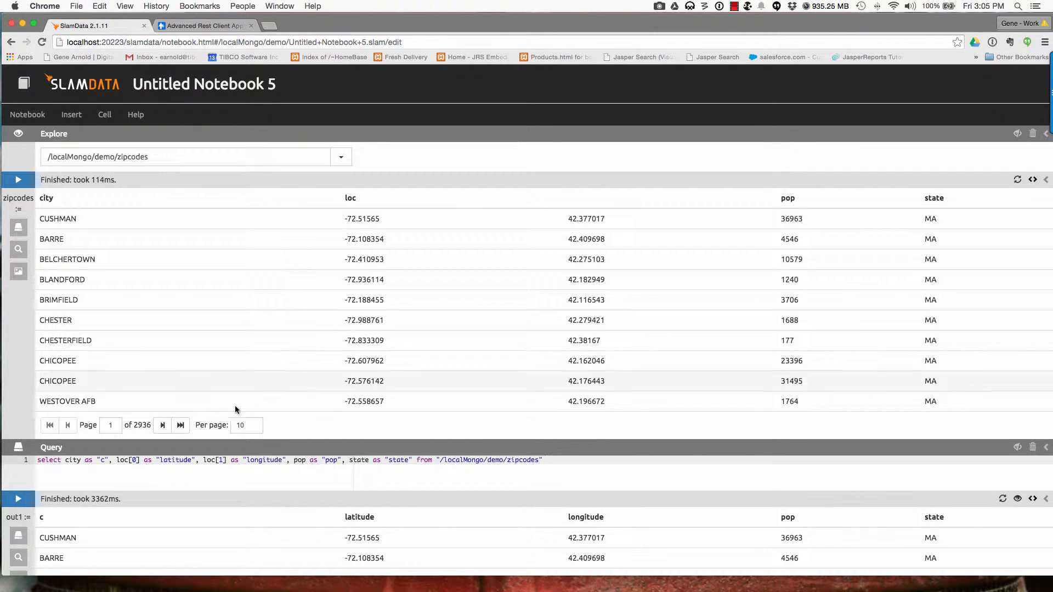
click(220, 477)
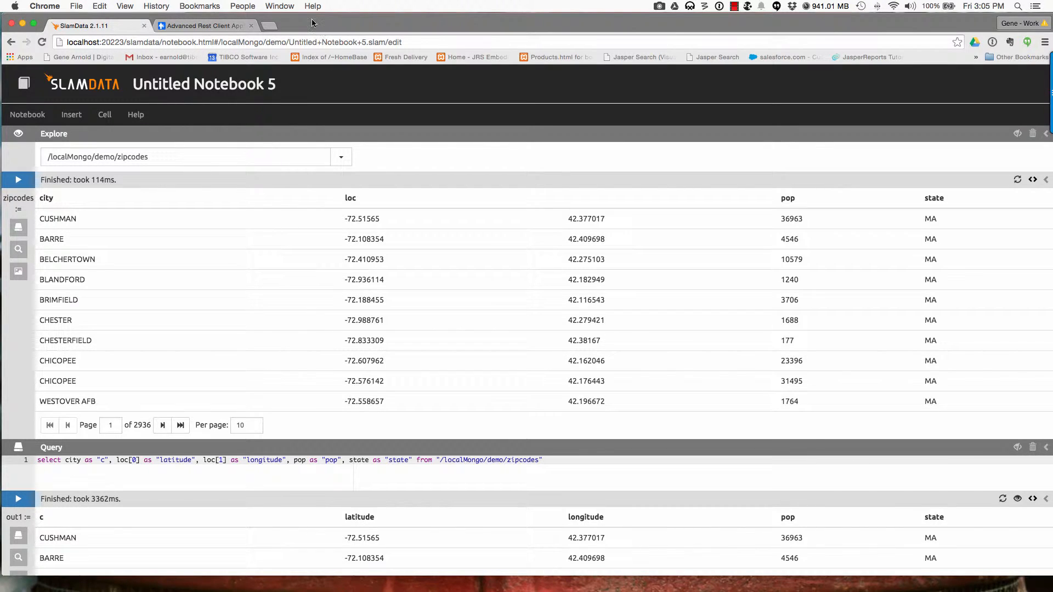
drag(317, 19, 641, 38)
mouse_move(639, 570)
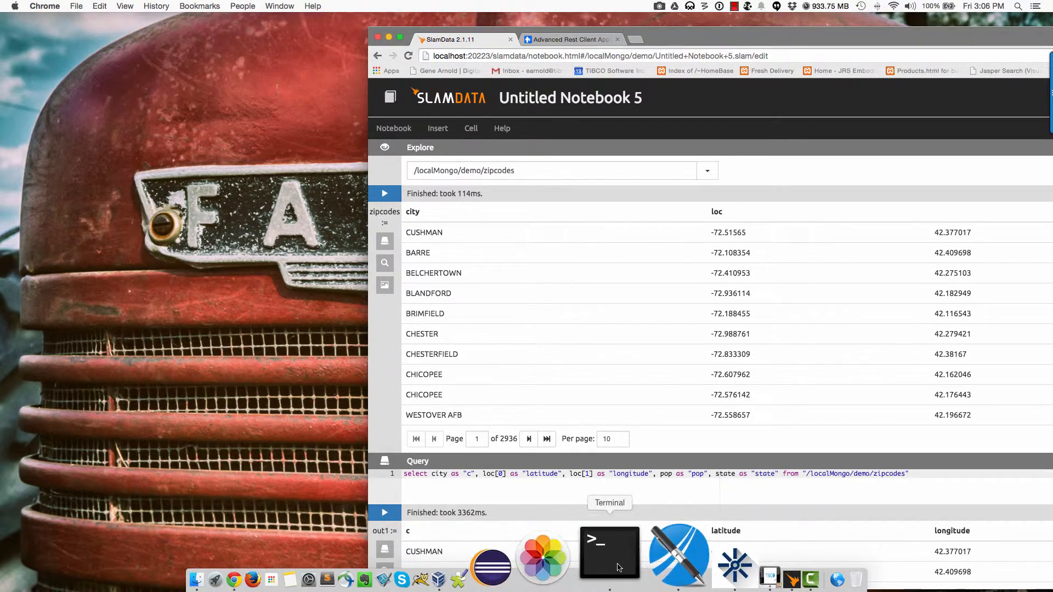
Step: Place the narrowed mongod log Terminal left of the notebook and rerun the zipcodes query
click(605, 554)
click(381, 72)
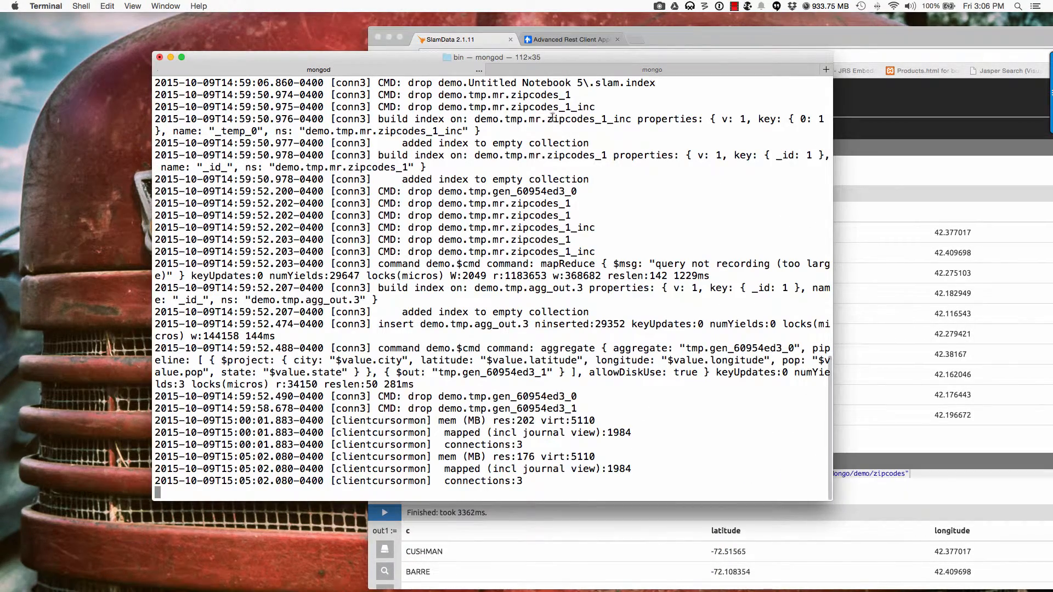
drag(833, 139, 586, 152)
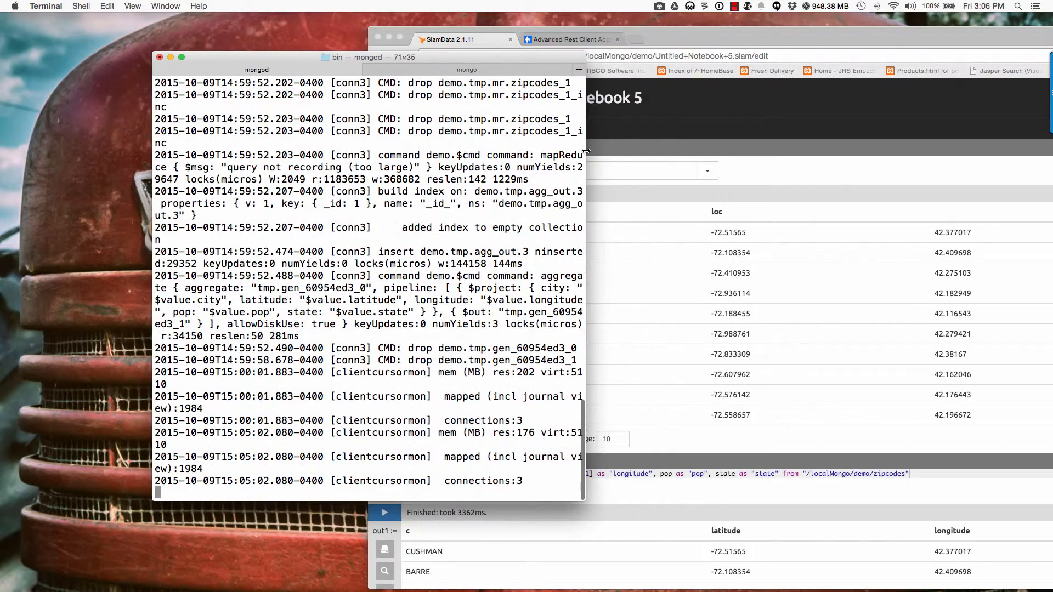
drag(447, 54, 359, 22)
drag(497, 59, 321, 40)
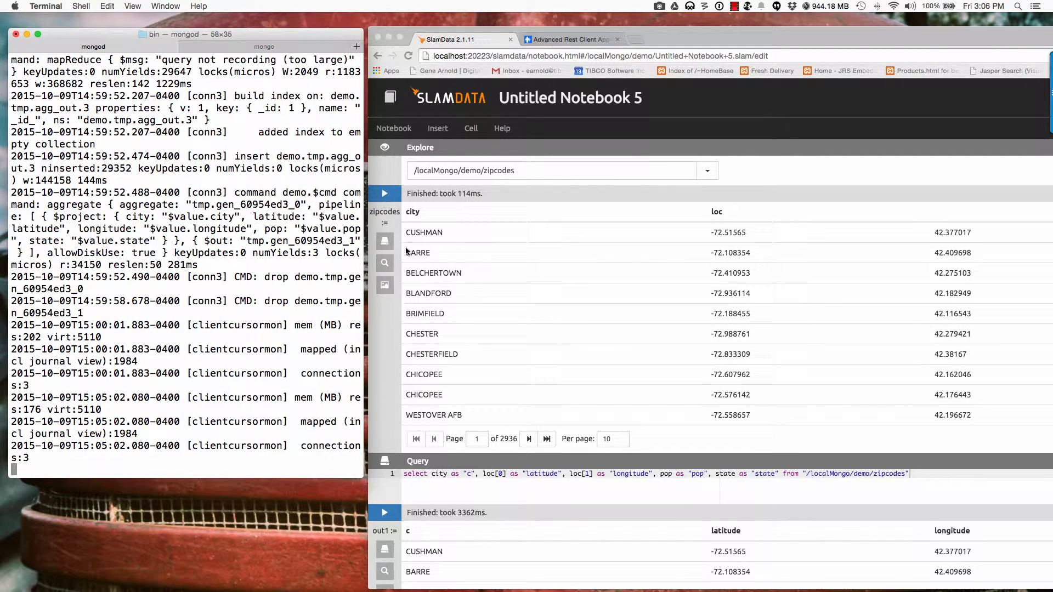
click(389, 488)
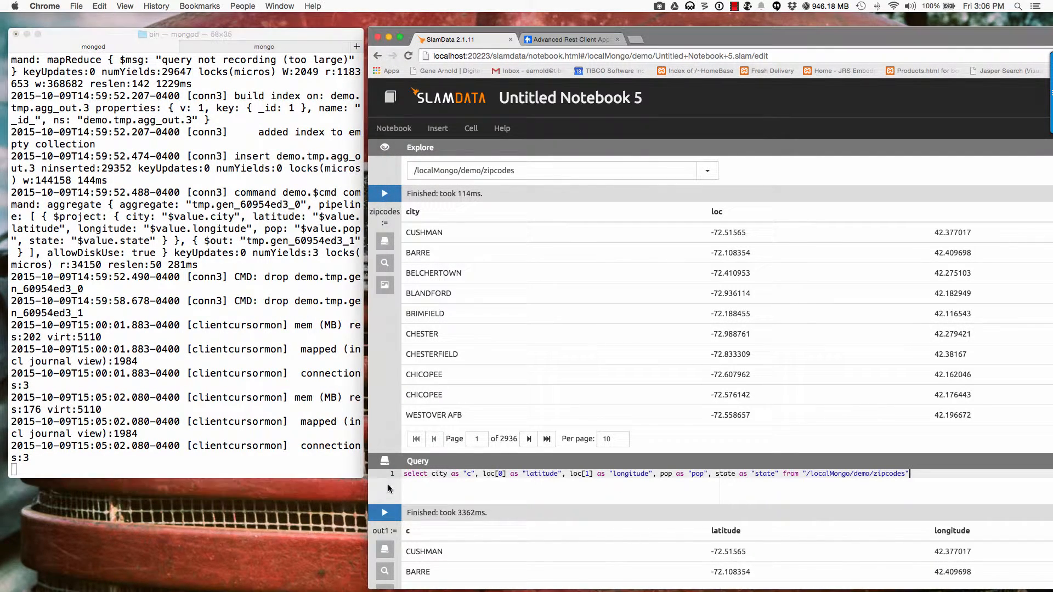
click(385, 513)
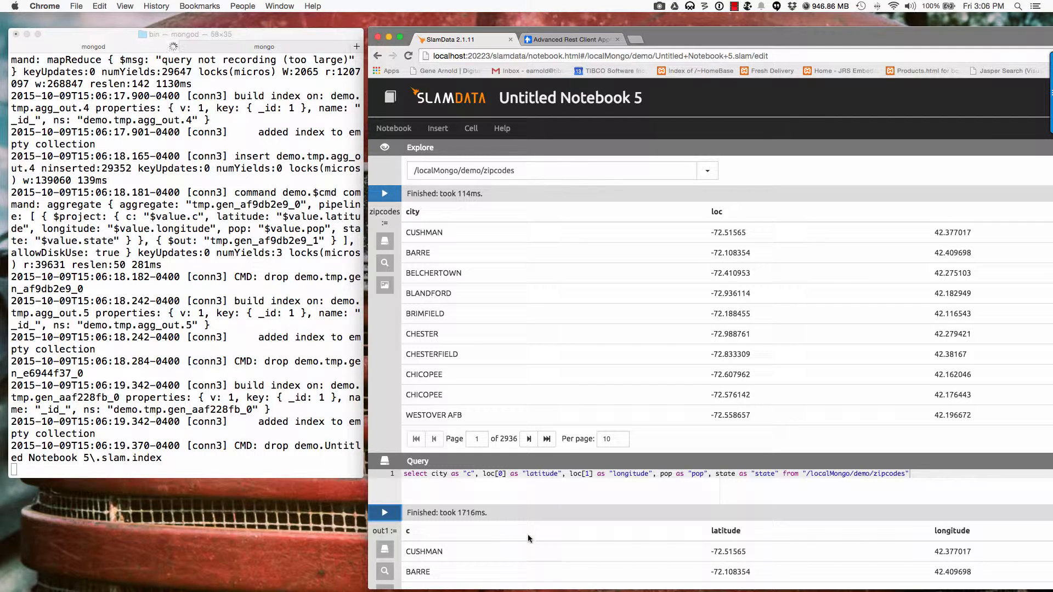
Step: Scroll through the out1 results listing cities with latitude, longitude, population and state
scroll(529, 539, down, 2)
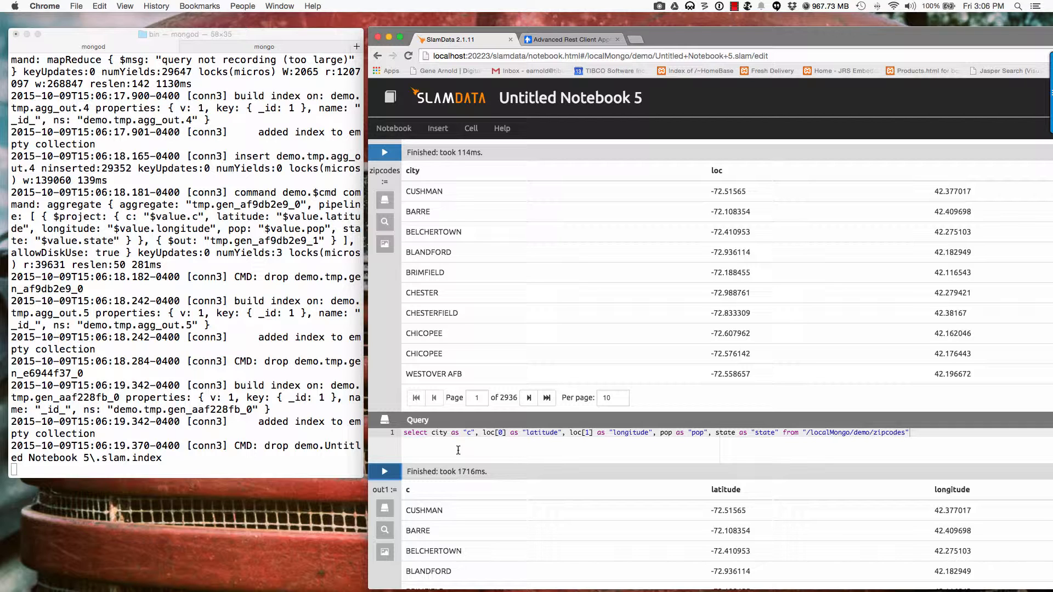
scroll(458, 450, up, 1)
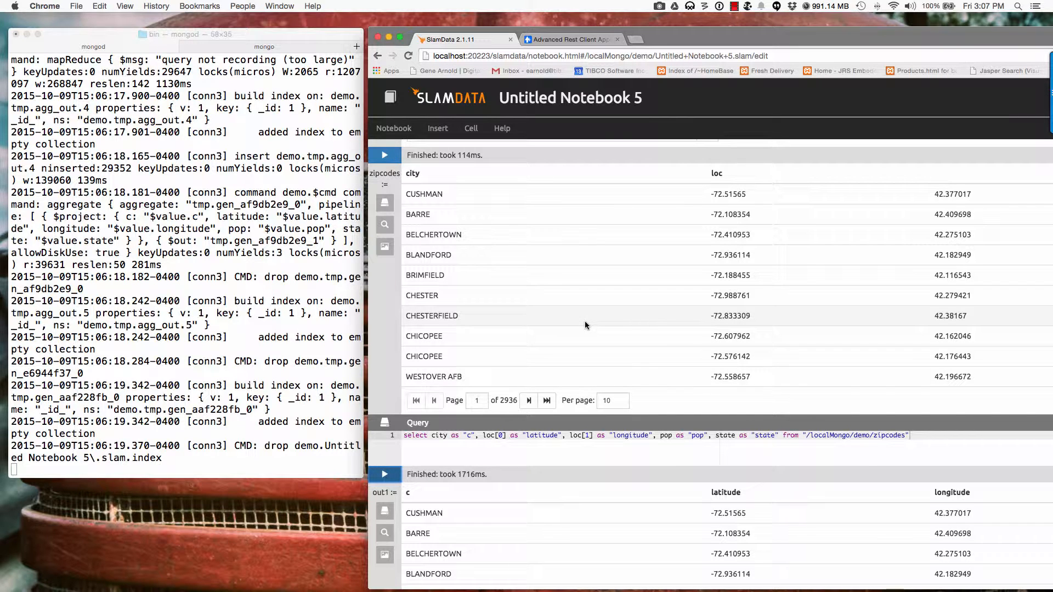
scroll(803, 274, up, 1)
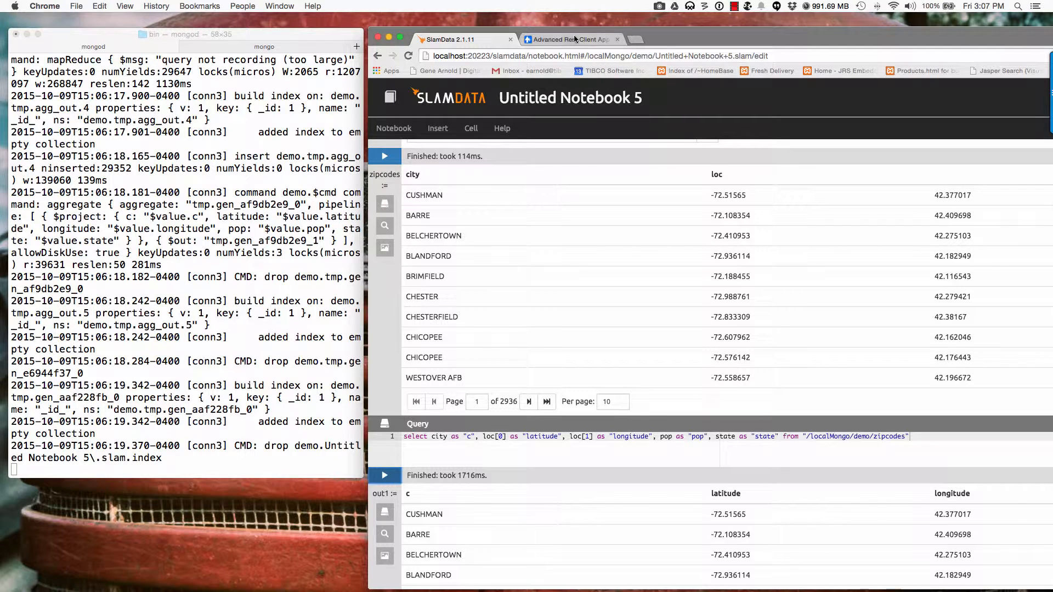
Step: Send the saved Local Slam City Example GET request in Advanced Rest Client, returning 200 OK
click(557, 39)
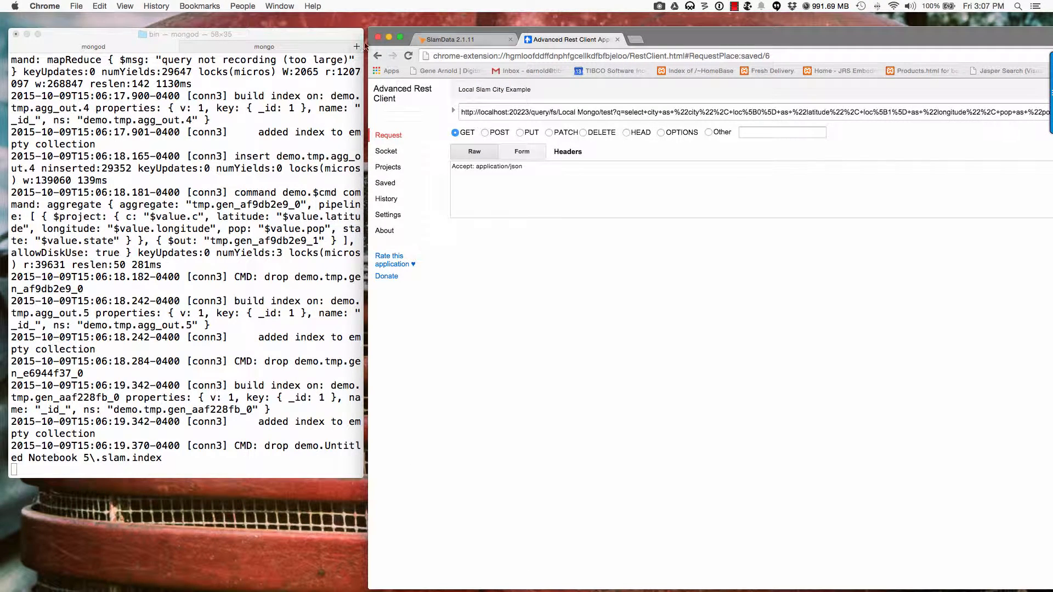
key(super+Tab)
key(super+m)
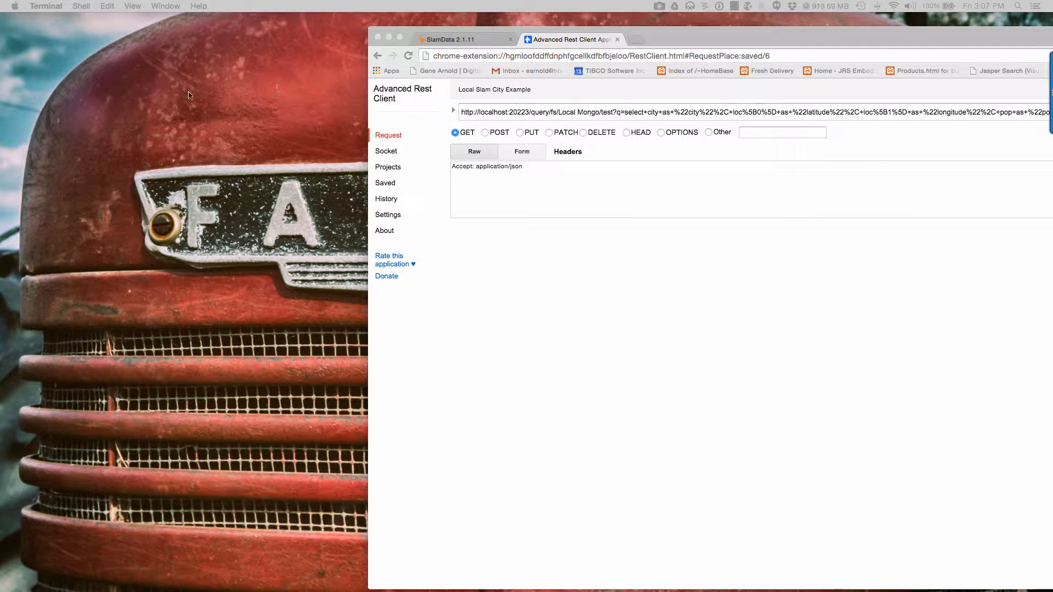
drag(729, 39, 366, 29)
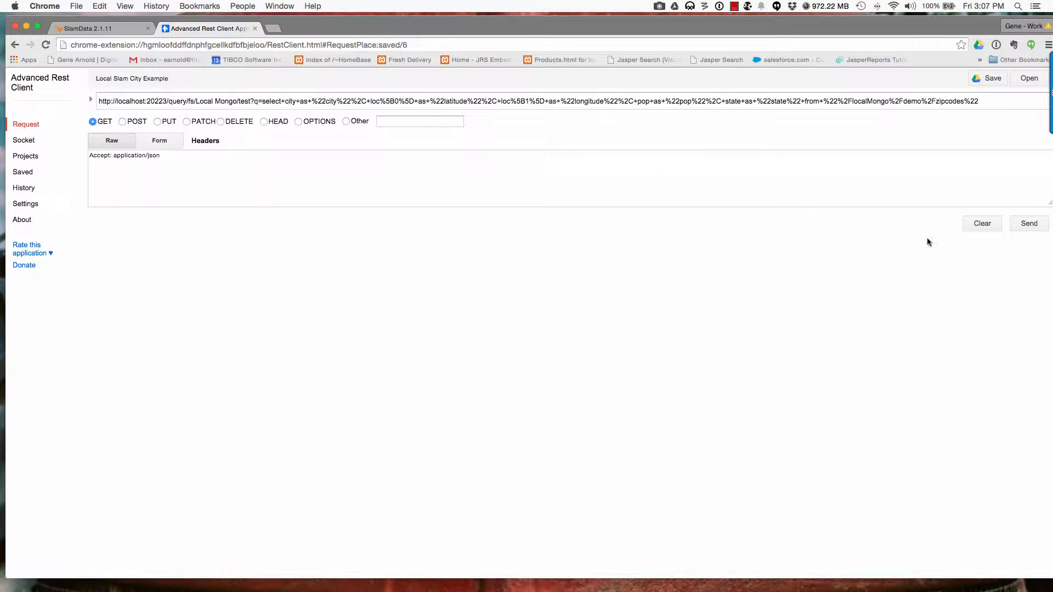
click(1027, 225)
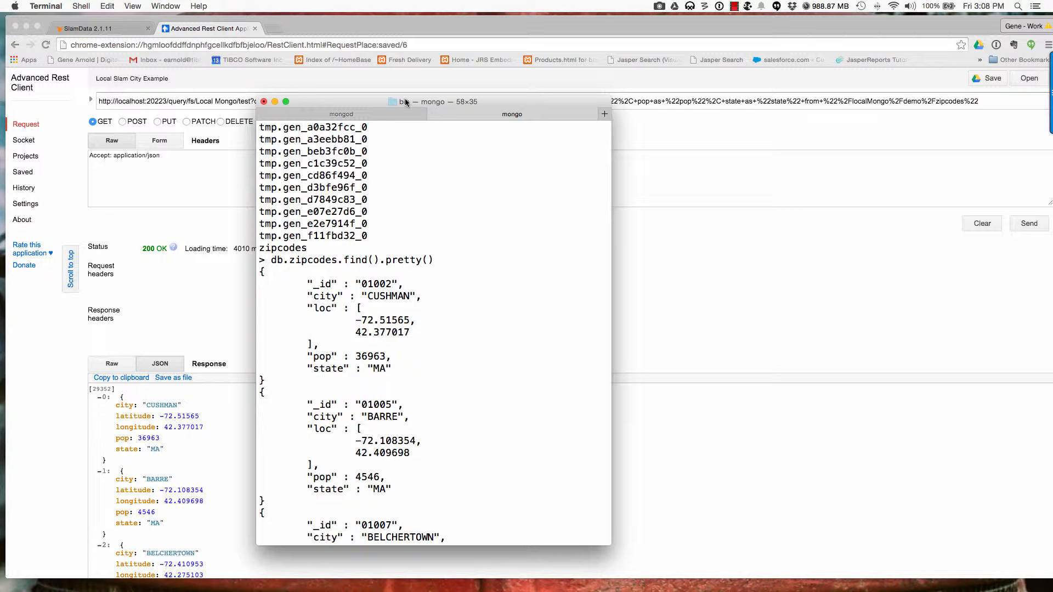
Step: Drag the mongo shell window off screen and minimize the Chrome window
drag(419, 102, 3, 100)
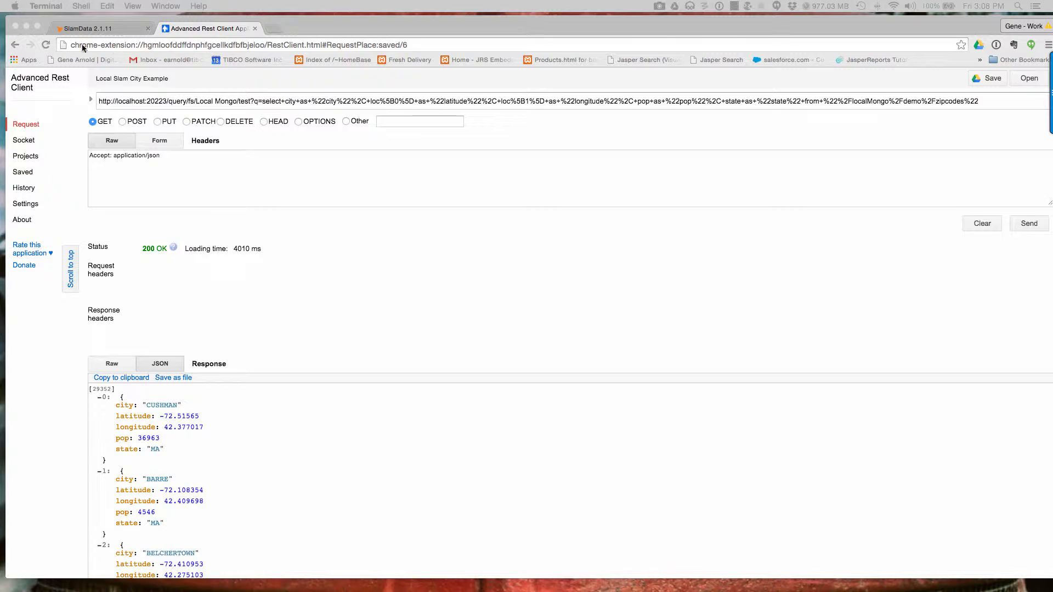
click(26, 28)
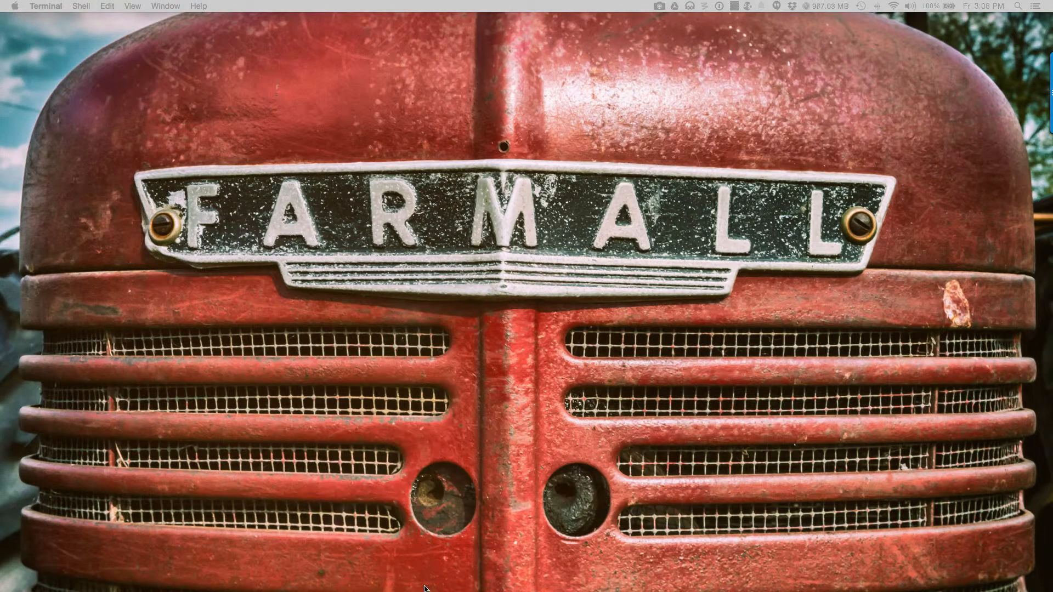
Step: Restore the Spotfire VM and expand Start > All Programs > Composite Software > Composite Software 6.2.0 > Studio
mouse_move(425, 590)
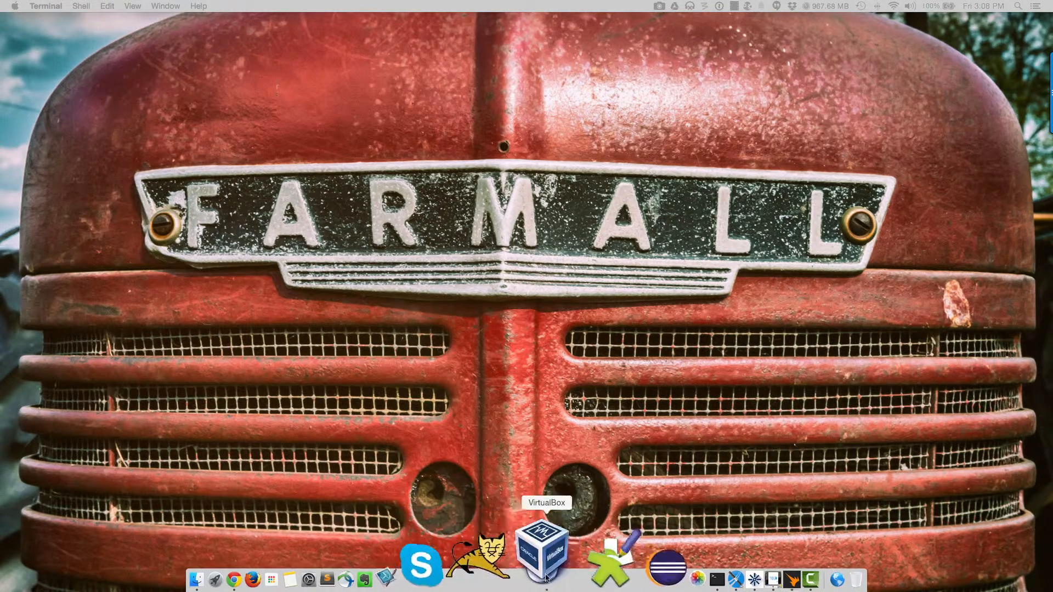
click(670, 553)
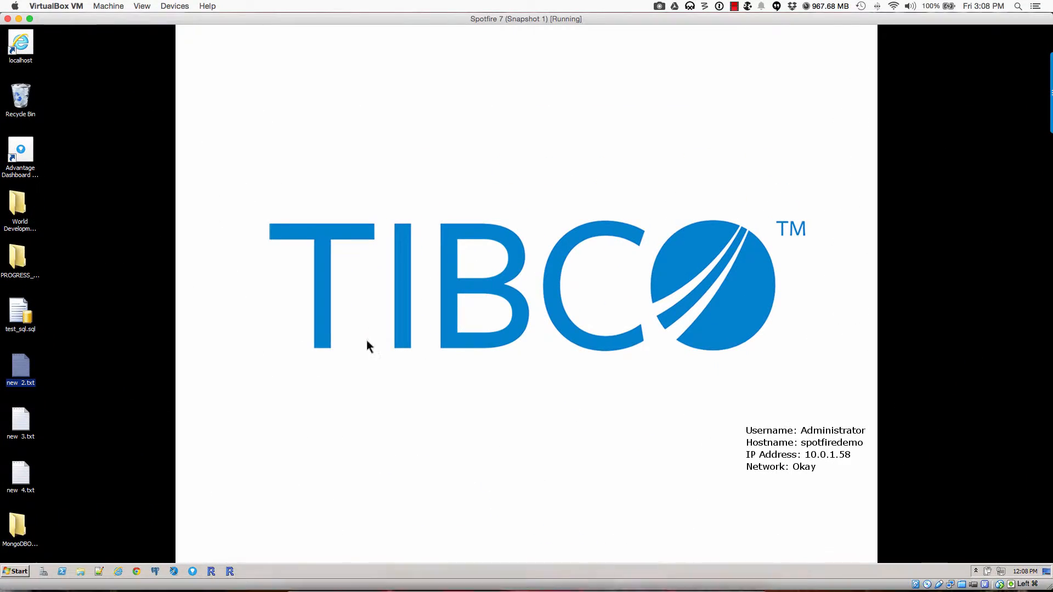
click(18, 572)
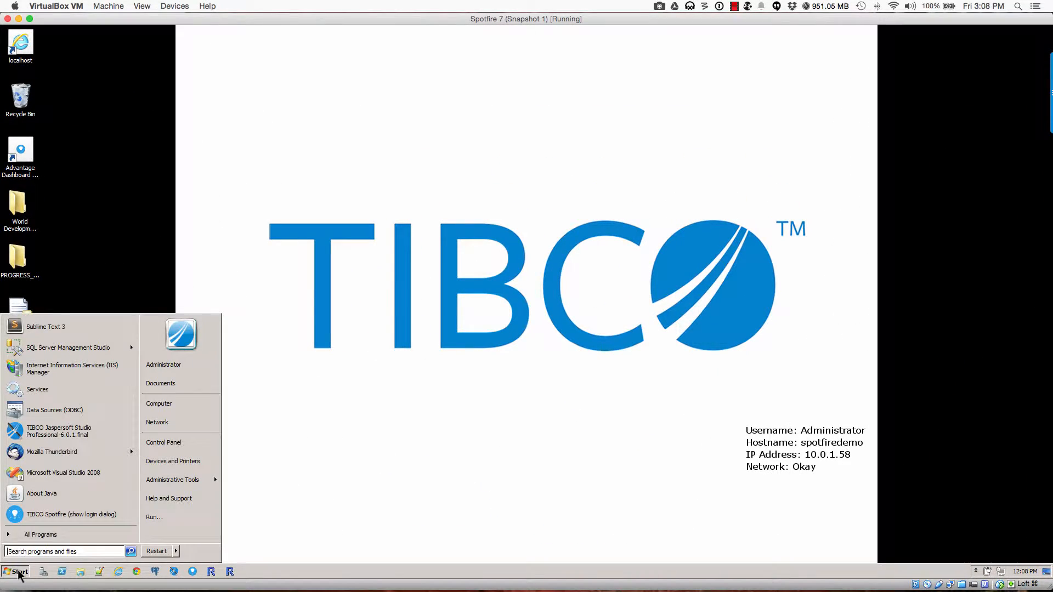
click(19, 537)
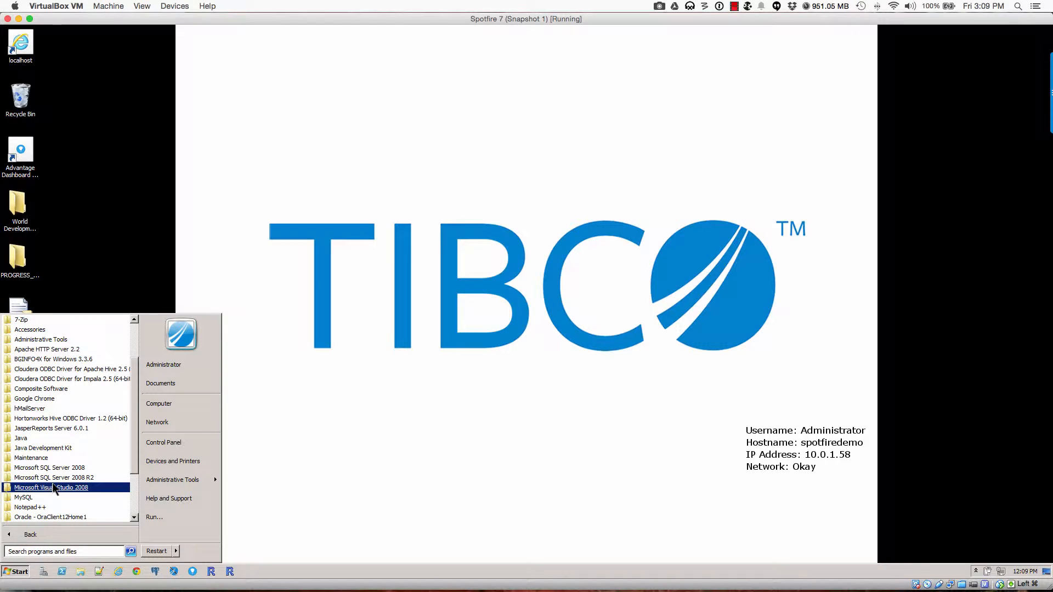
scroll(53, 487, down, 2)
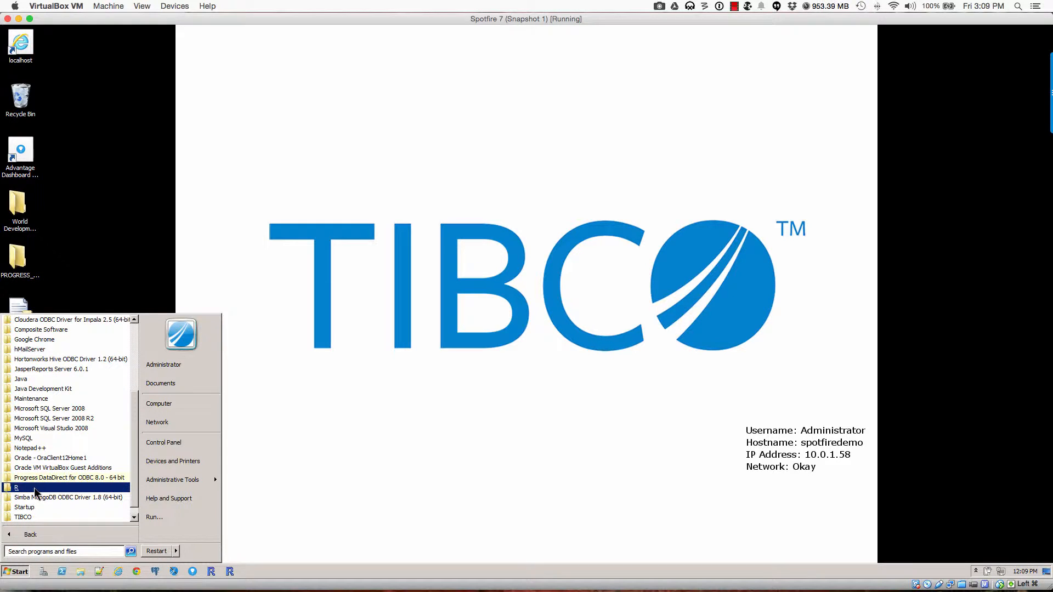
click(33, 330)
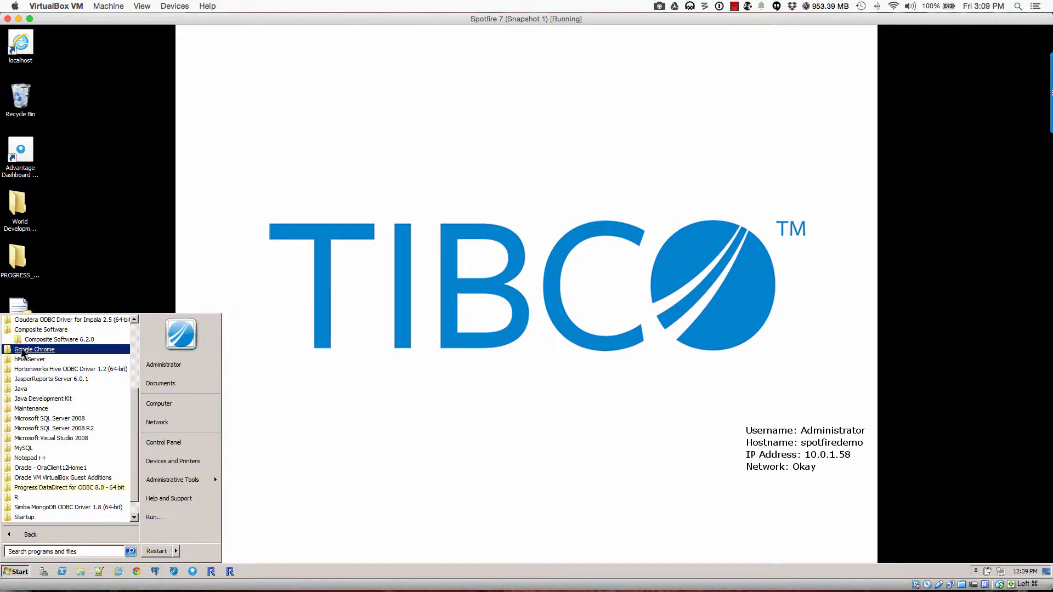
click(32, 341)
click(41, 370)
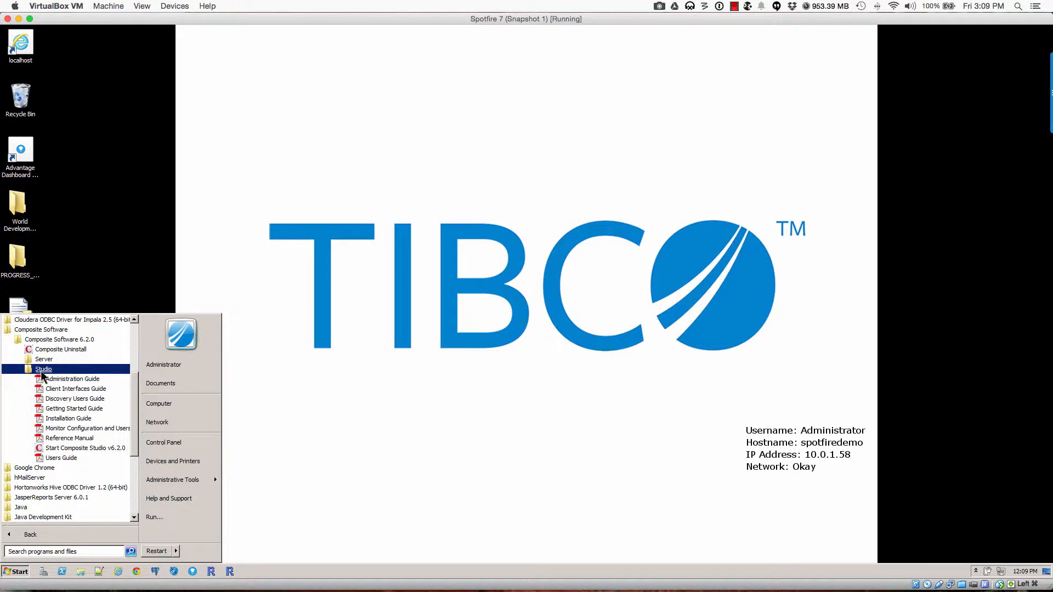
Step: Launch Composite Studio v6.2.0, log in to the local server with the password, and maximize it
click(65, 449)
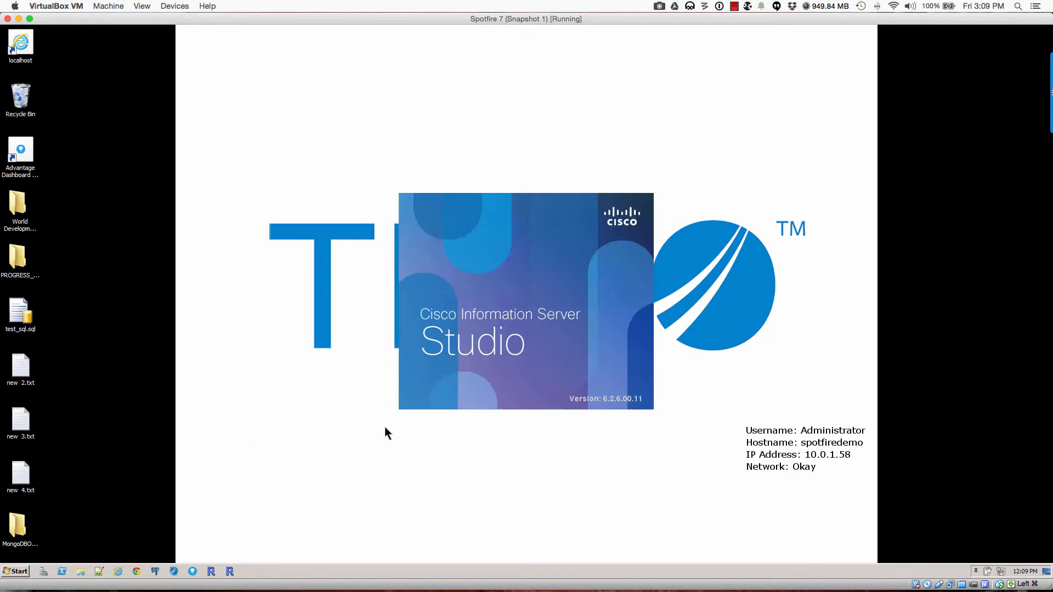
text(admin)
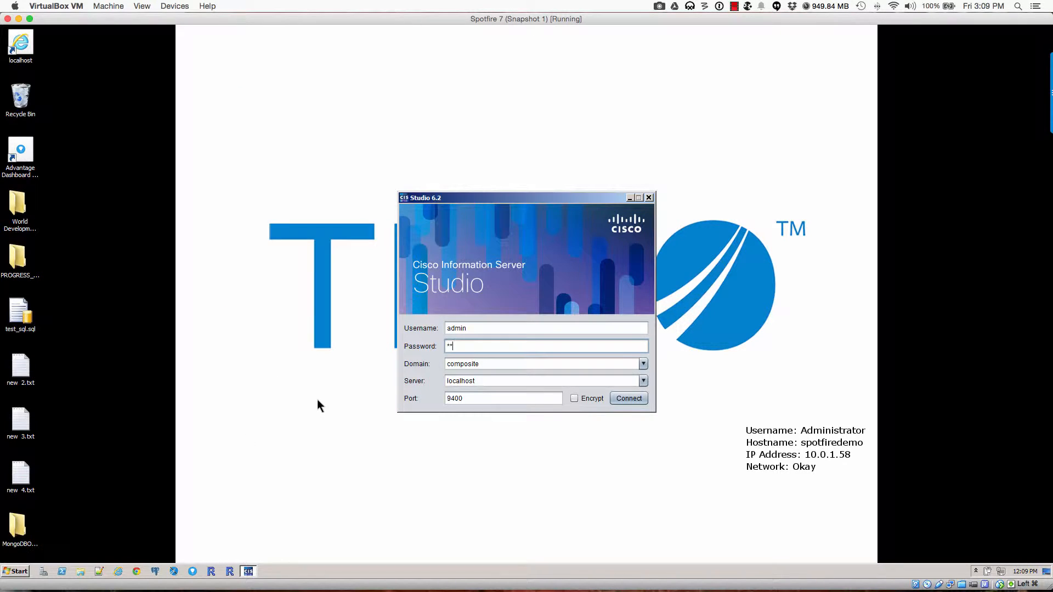
click(625, 400)
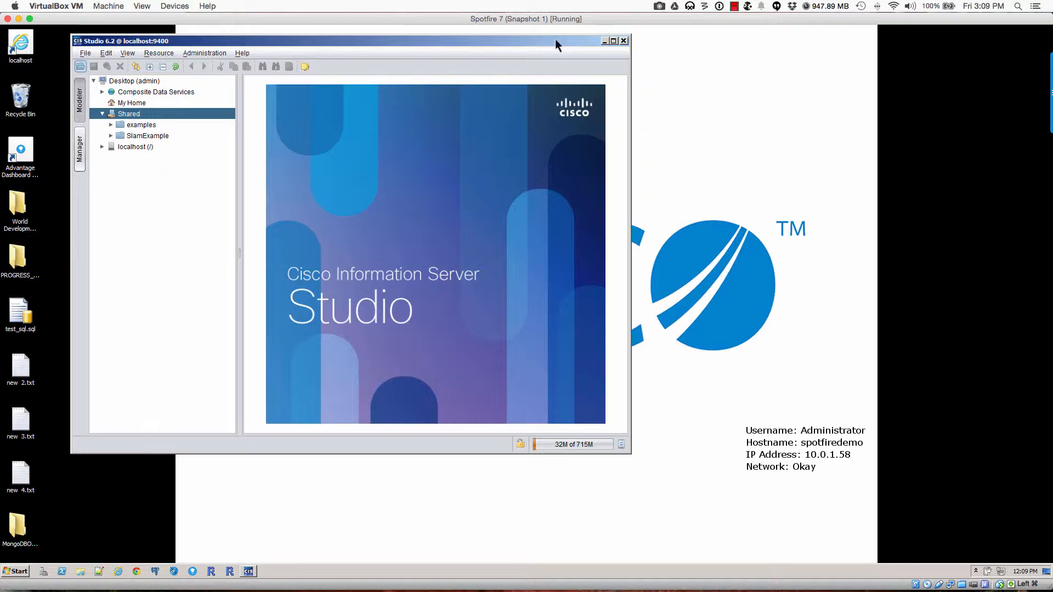
click(613, 41)
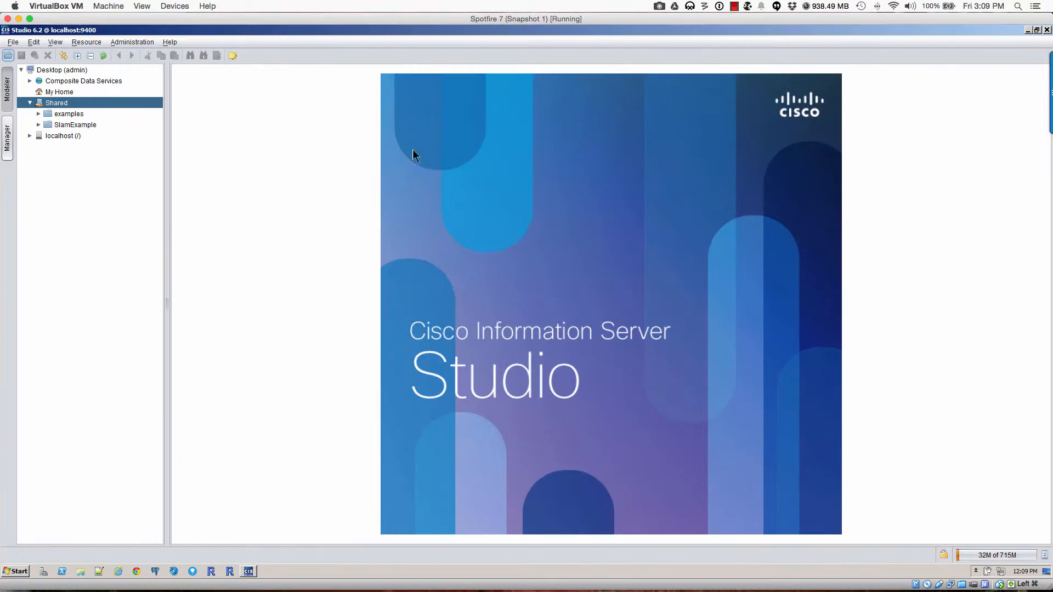
Step: Expand SlamExample > Data Sources and select the Zipcode Data source
click(38, 125)
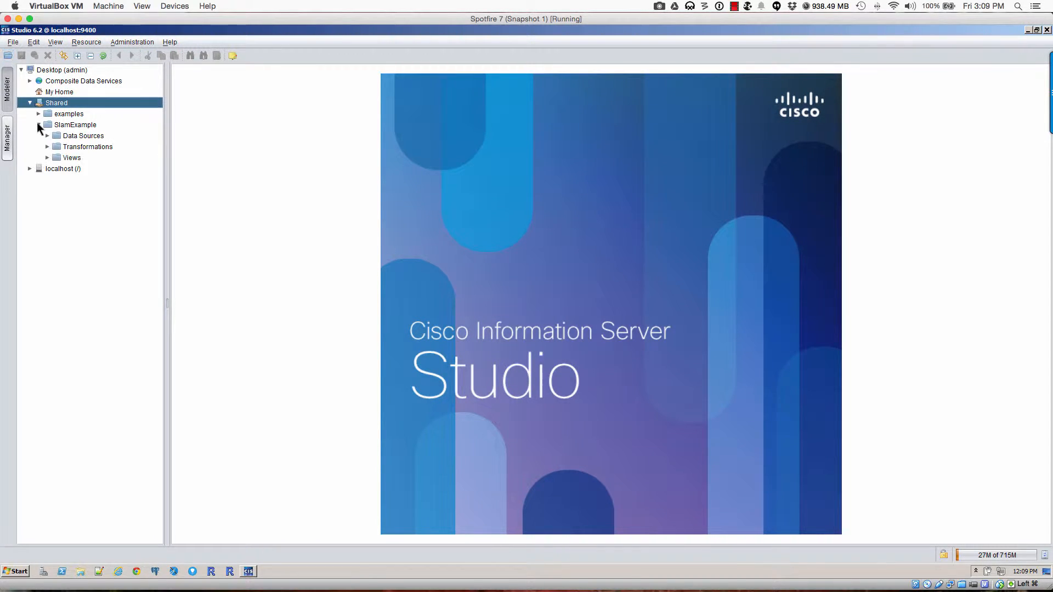
click(69, 125)
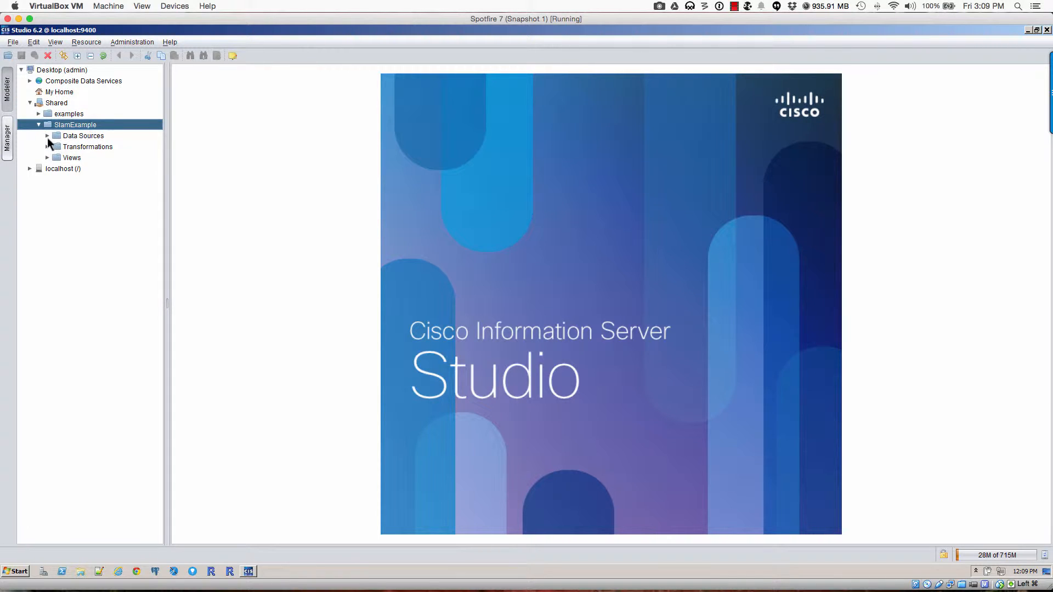
click(47, 136)
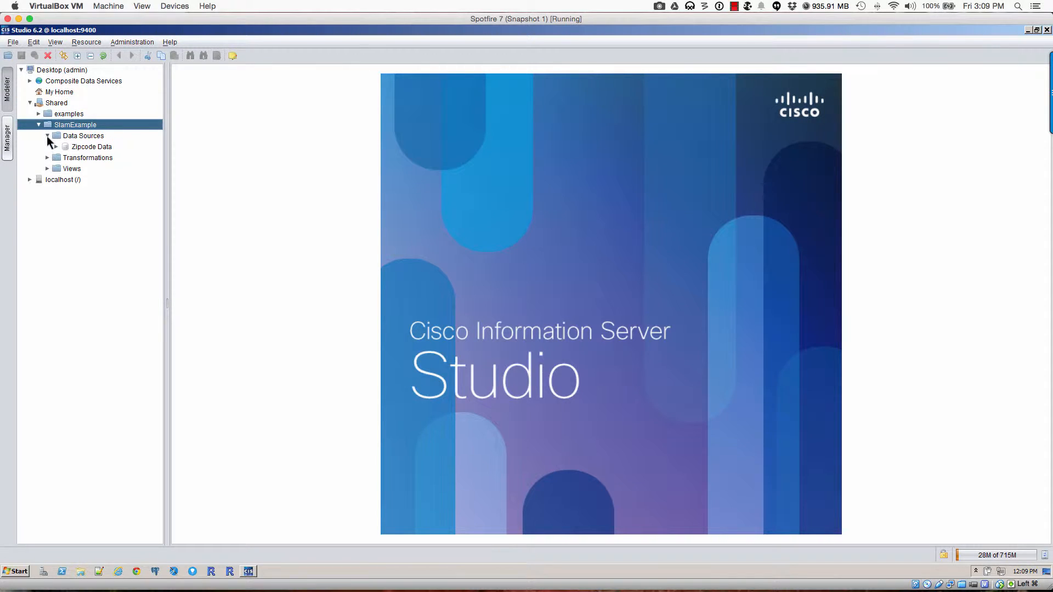
click(77, 146)
Step: Check Zipcode Data's actions, then reveal the Zipcode Transformation and the new Zipcode View
right_click(78, 146)
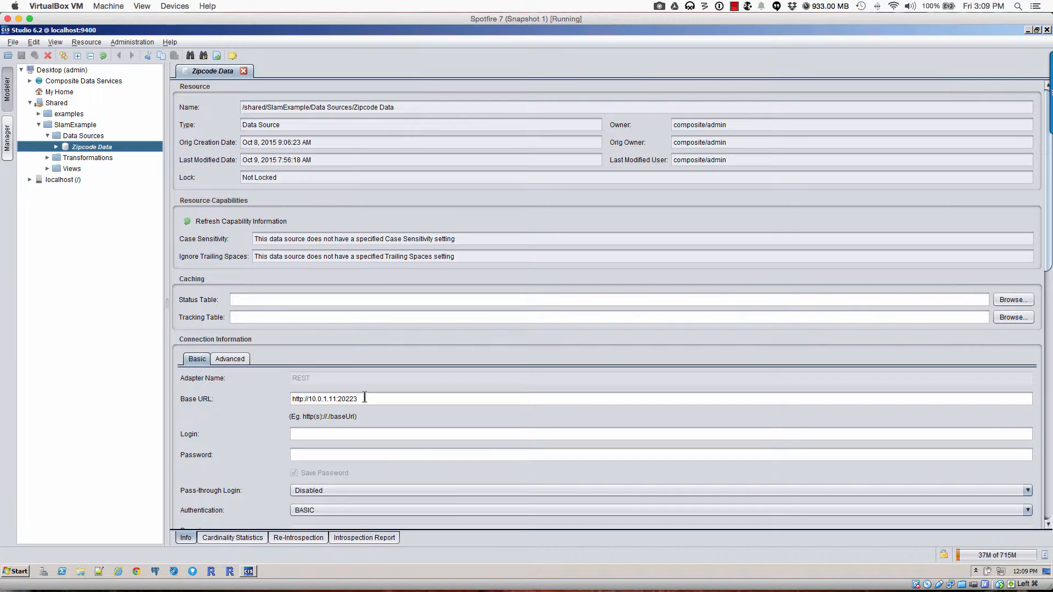
scroll(365, 400, down, 3)
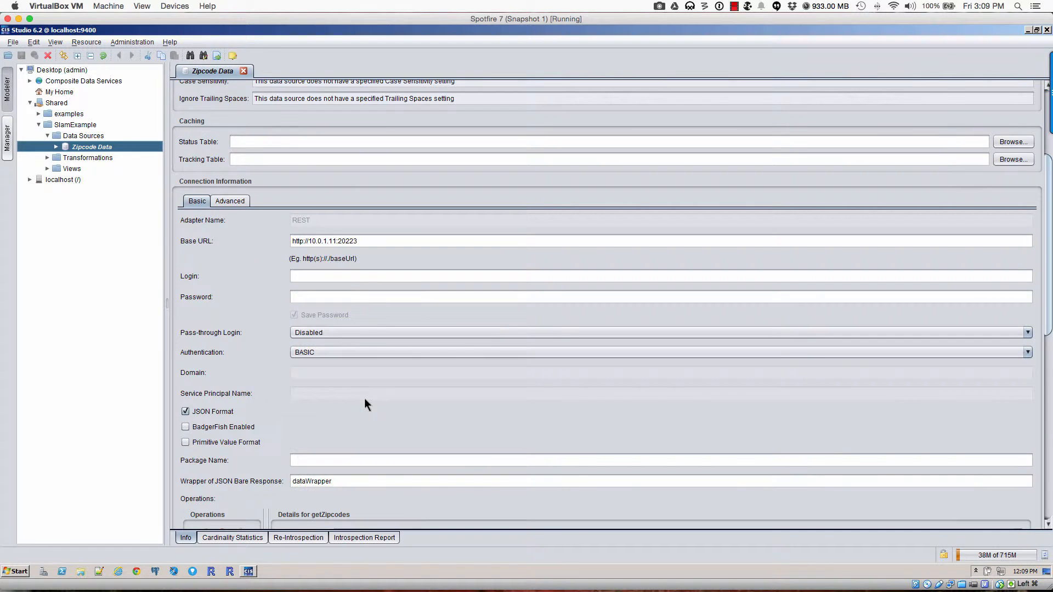
scroll(365, 400, down, 4)
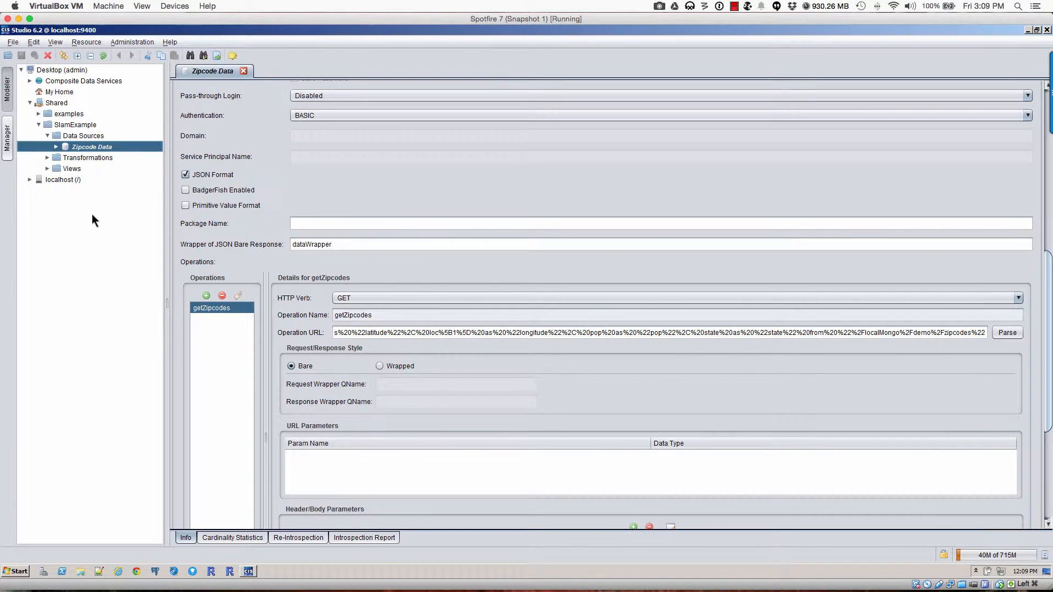
click(76, 158)
click(47, 158)
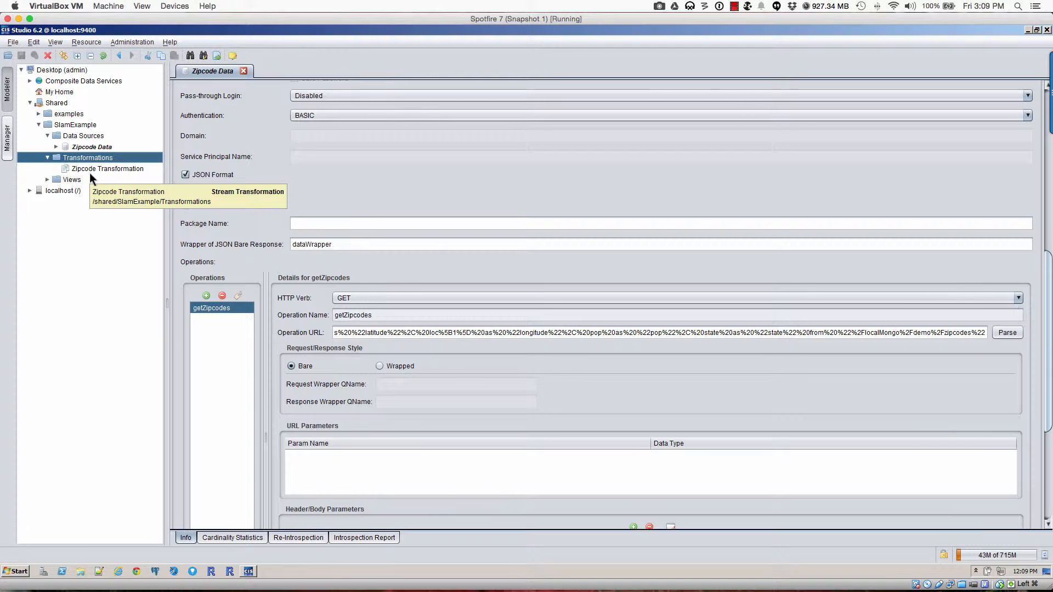
click(76, 166)
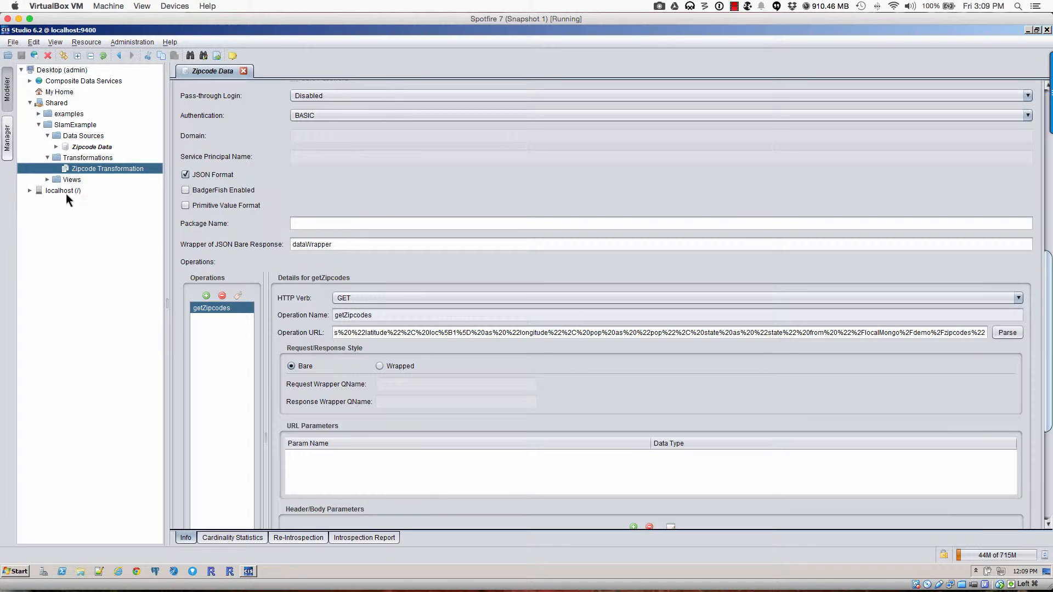
click(47, 179)
click(81, 190)
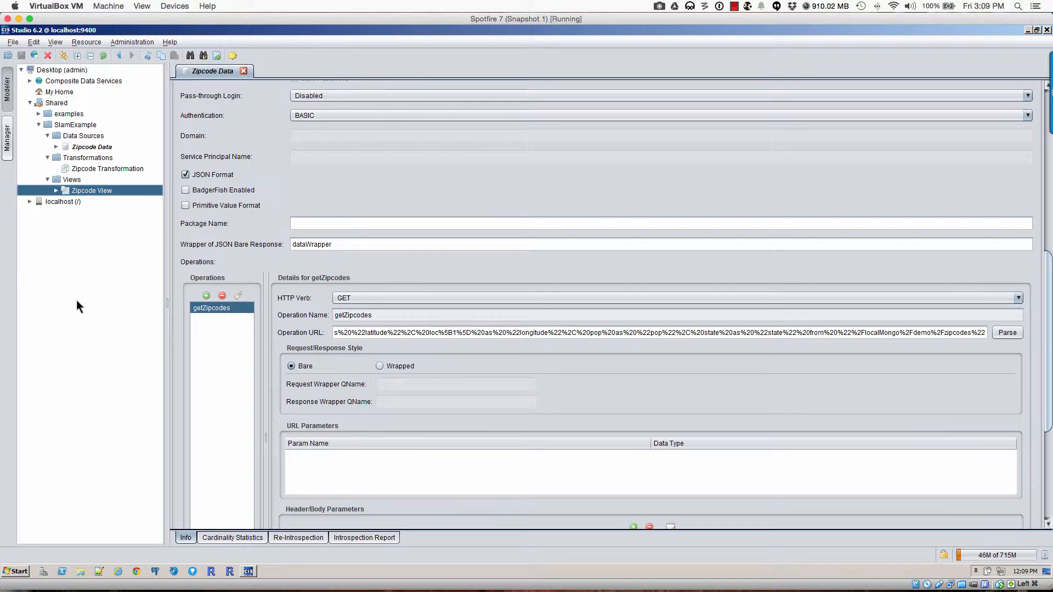
Step: Expand Composite Data Services > Databases > demo > Zipcodes from Mongo, then select Zipcode View
click(30, 81)
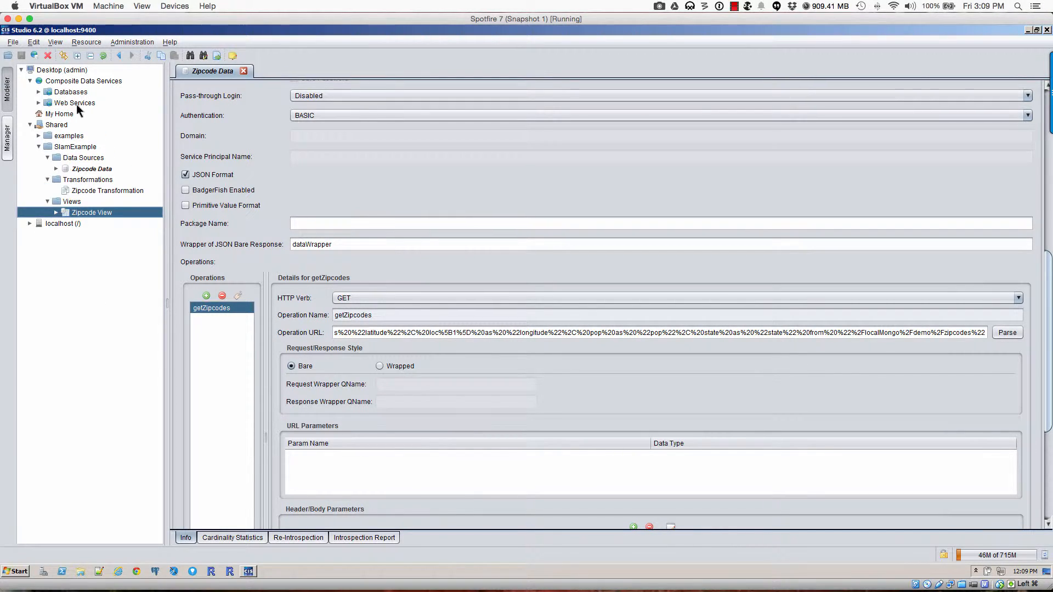
click(48, 96)
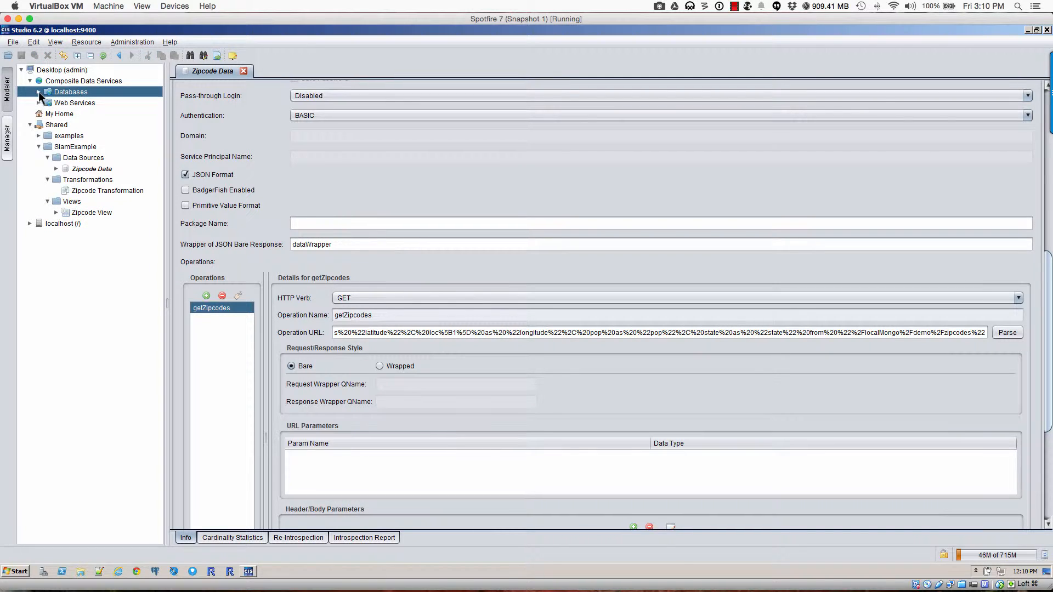
click(39, 92)
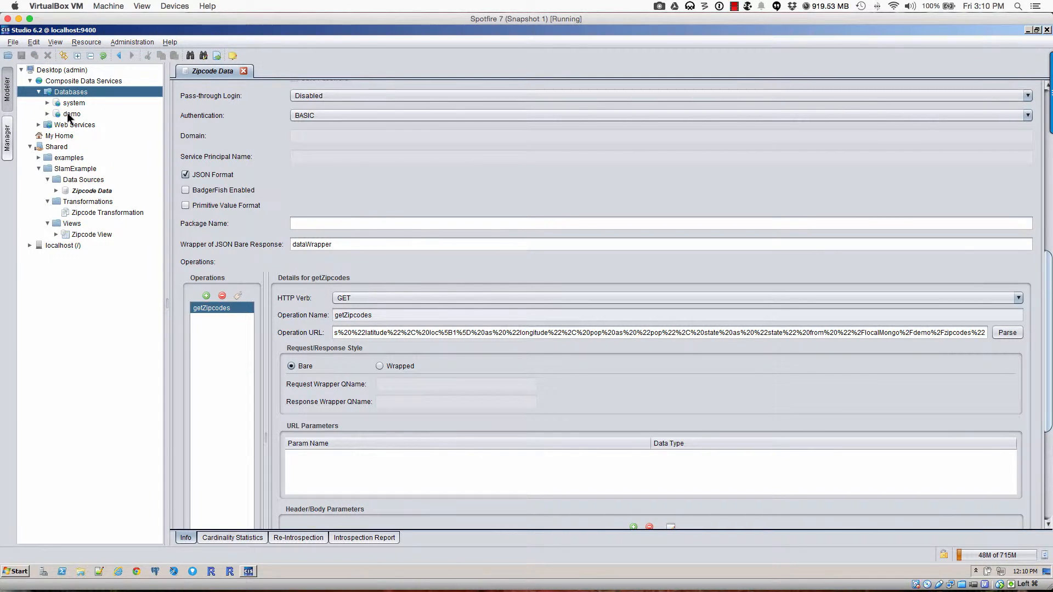
click(47, 113)
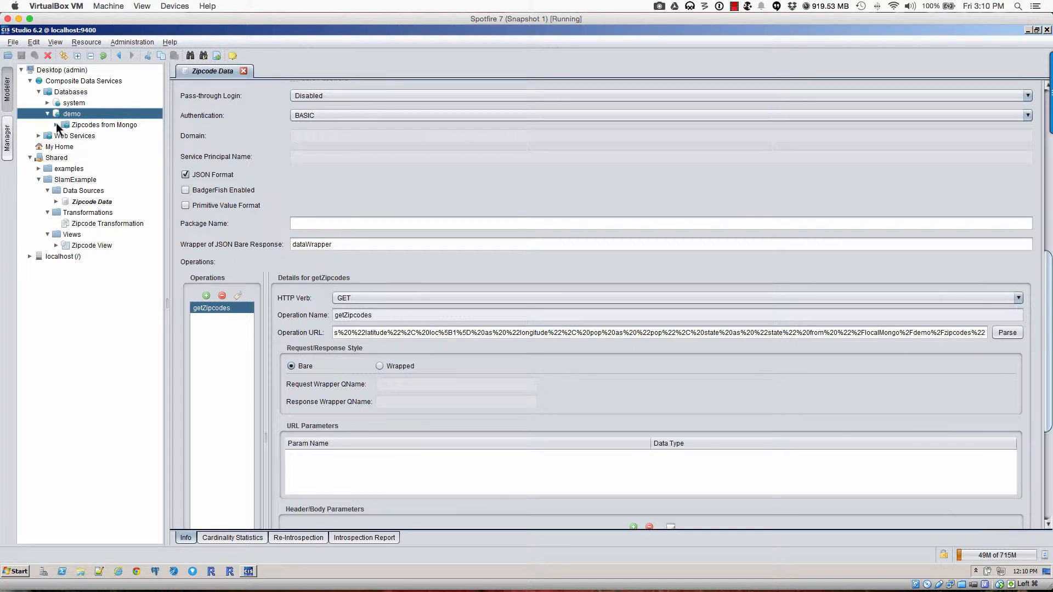
click(56, 124)
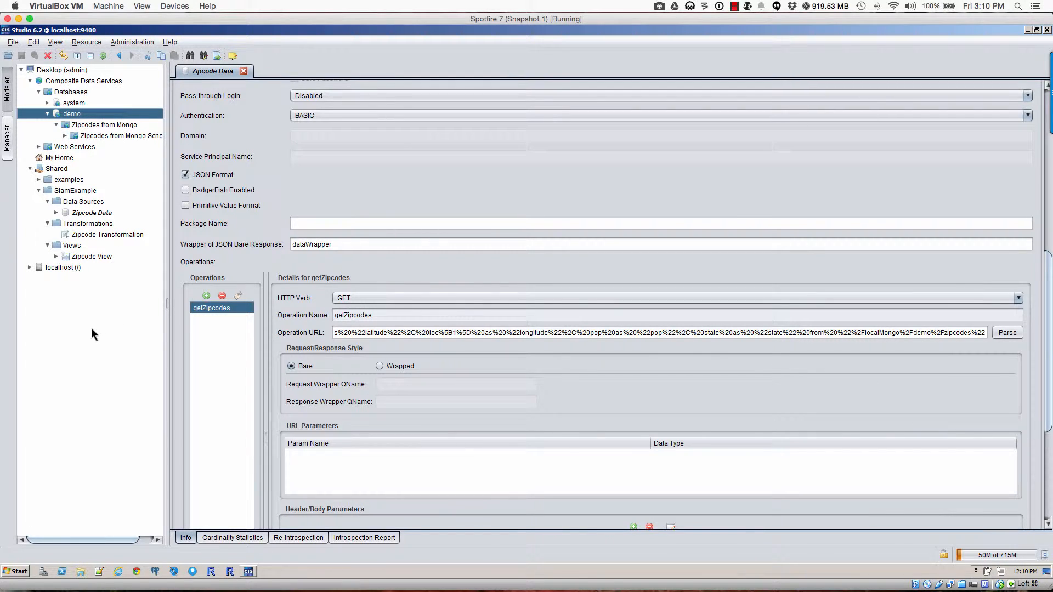
click(77, 256)
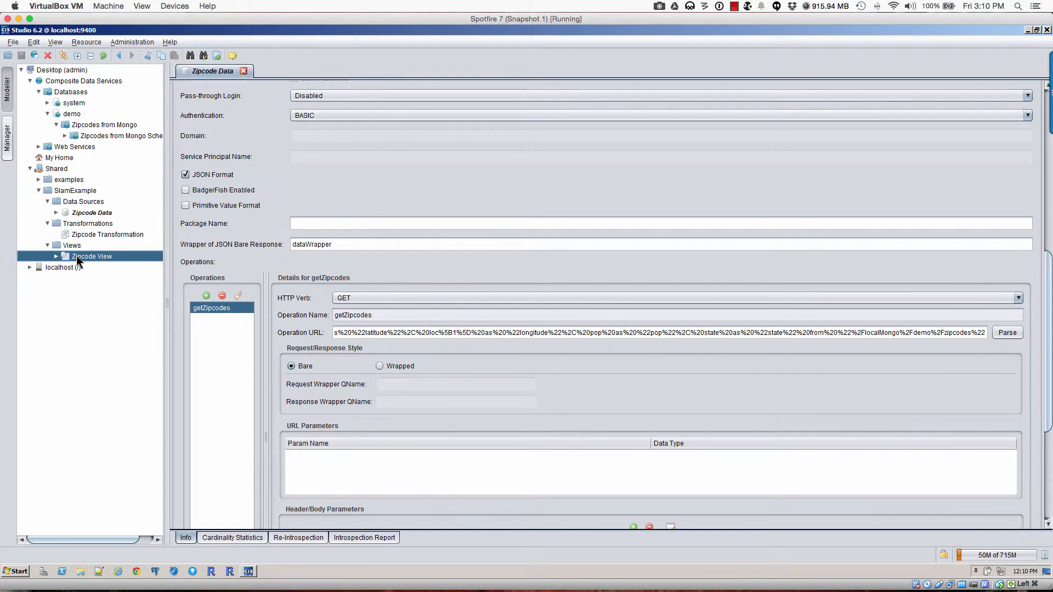
Step: Open Zipcode View and execute it to preview city, latitude, longitude, pop and state rows, then close Studio
double_click(76, 256)
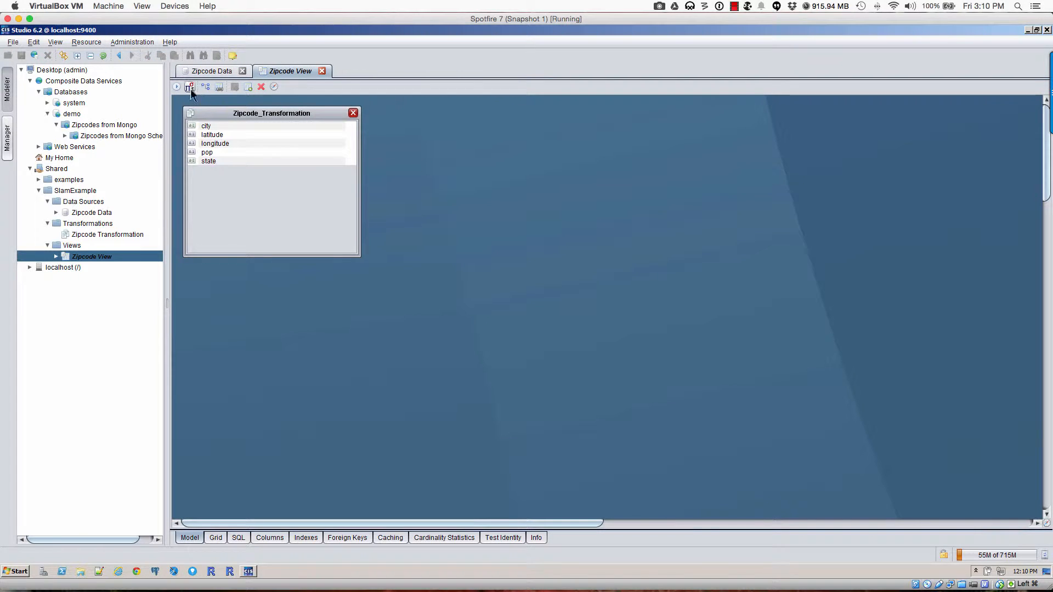
click(178, 86)
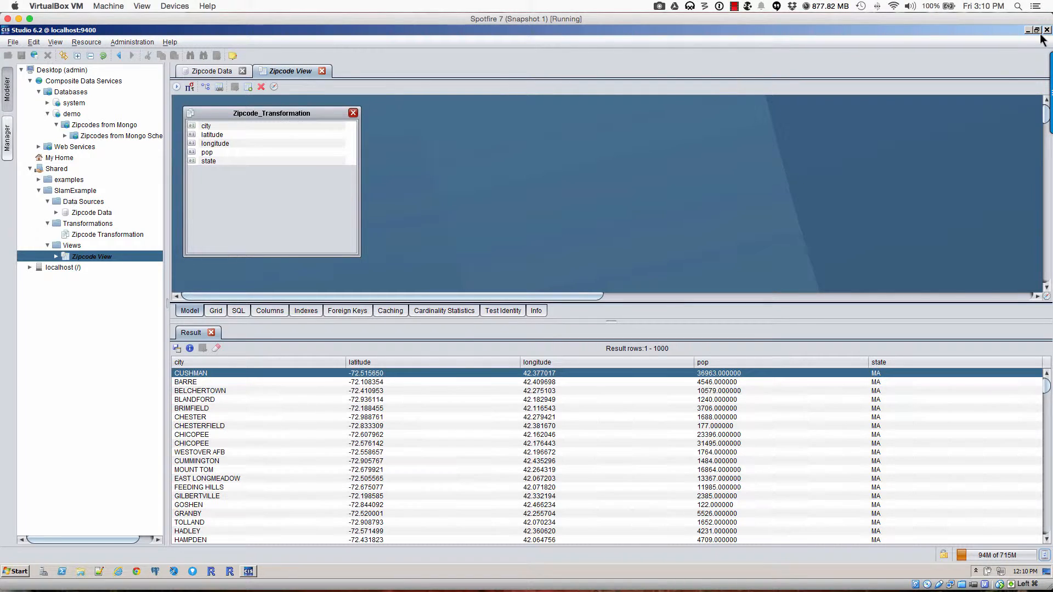
click(1047, 31)
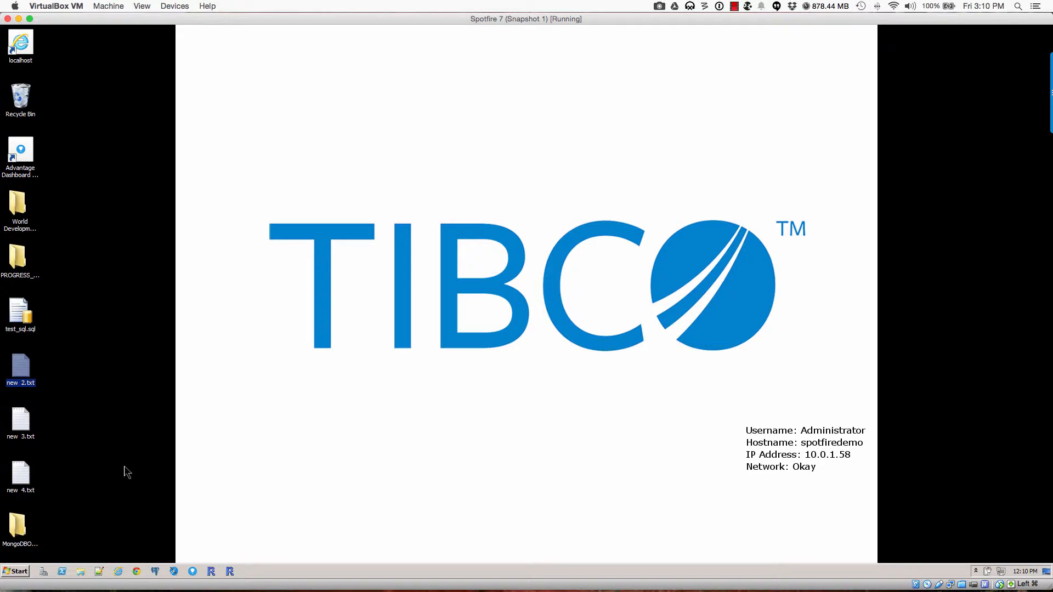
Step: Browse All Programs in the Start menu, then start TIBCO Spotfire 7.0.0 from the taskbar
click(22, 573)
click(28, 535)
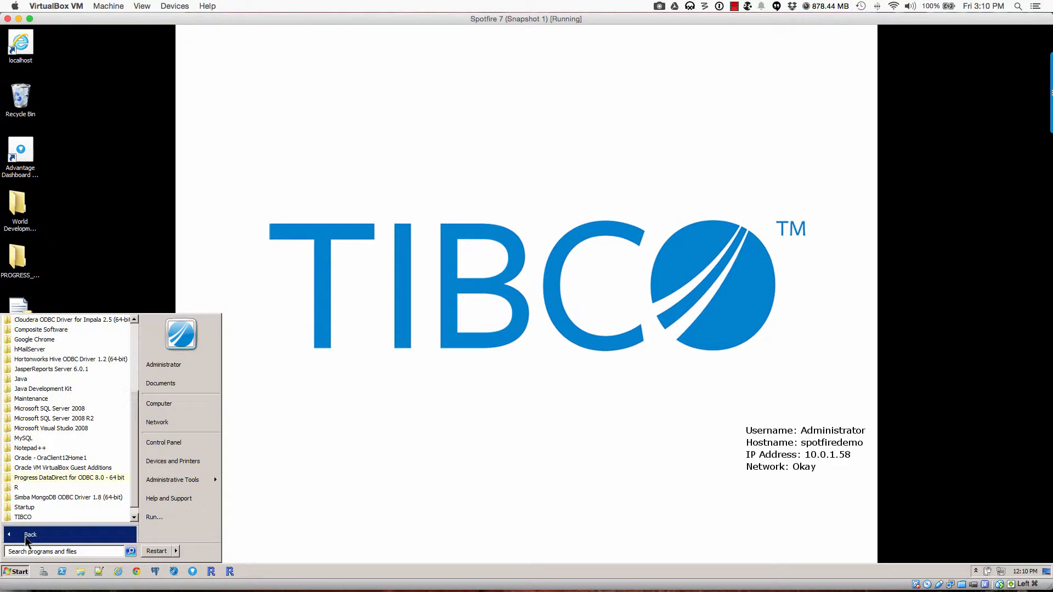
click(219, 563)
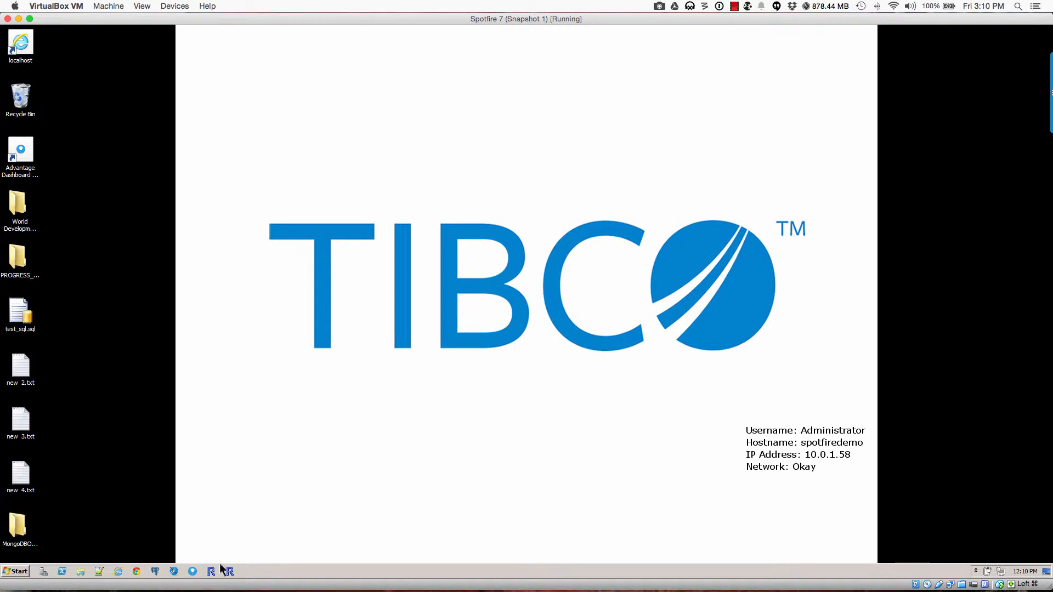
click(195, 573)
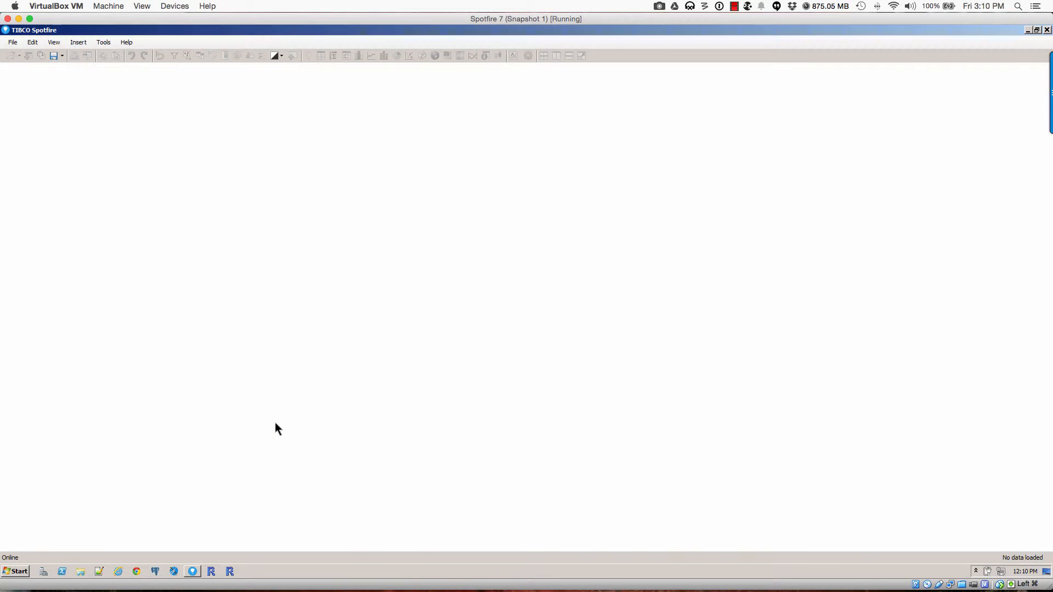
click(103, 42)
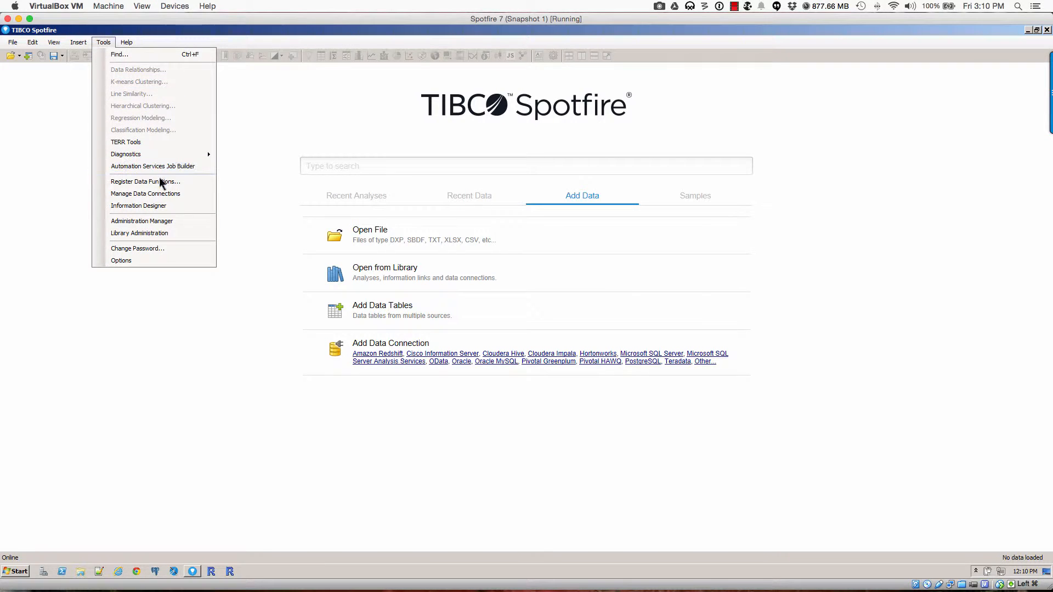
click(131, 206)
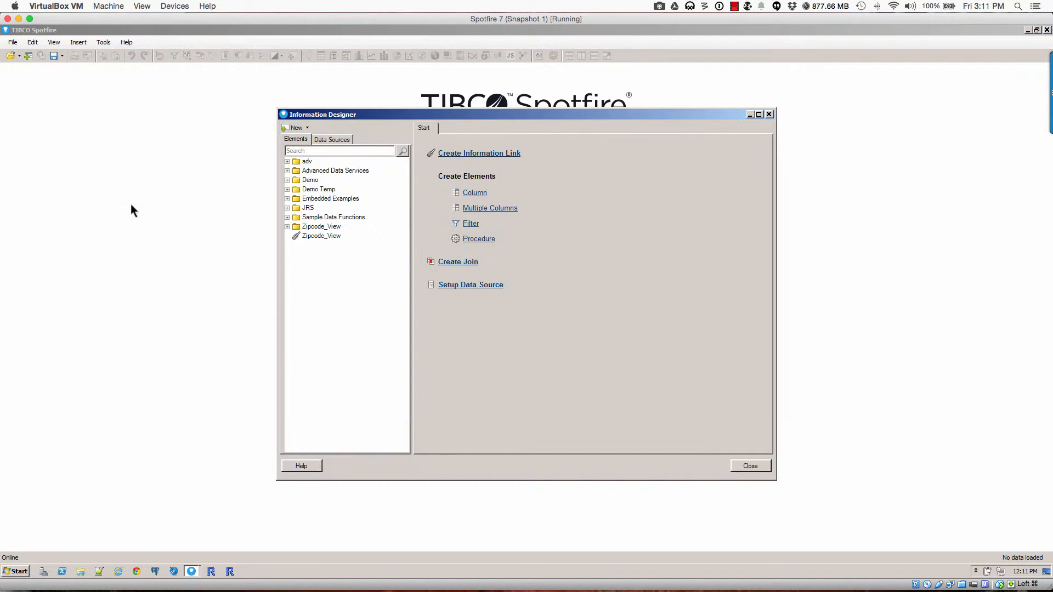
click(328, 236)
click(325, 139)
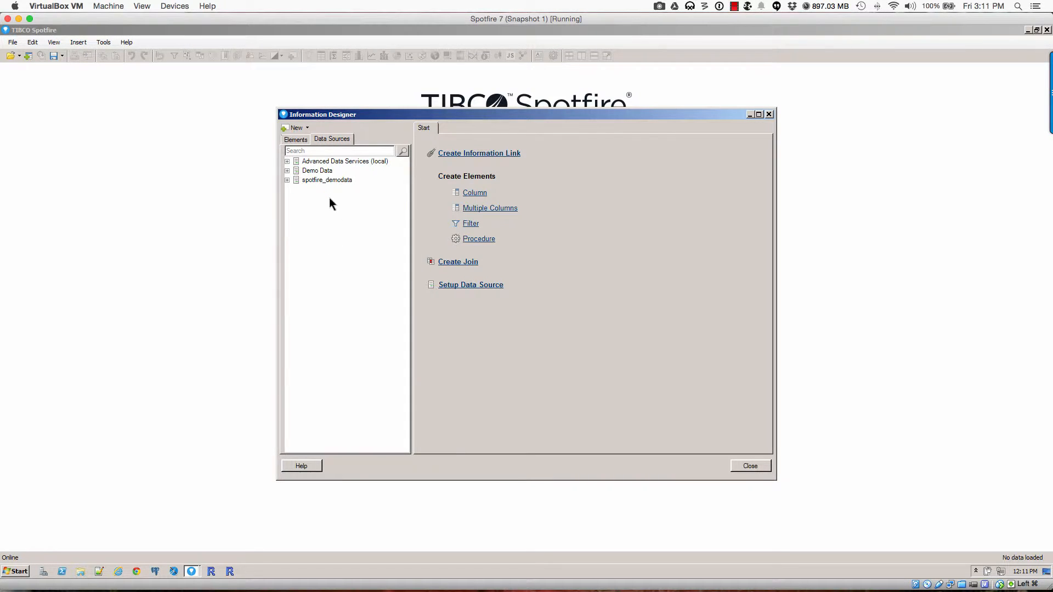
click(287, 171)
click(286, 170)
click(295, 161)
click(286, 161)
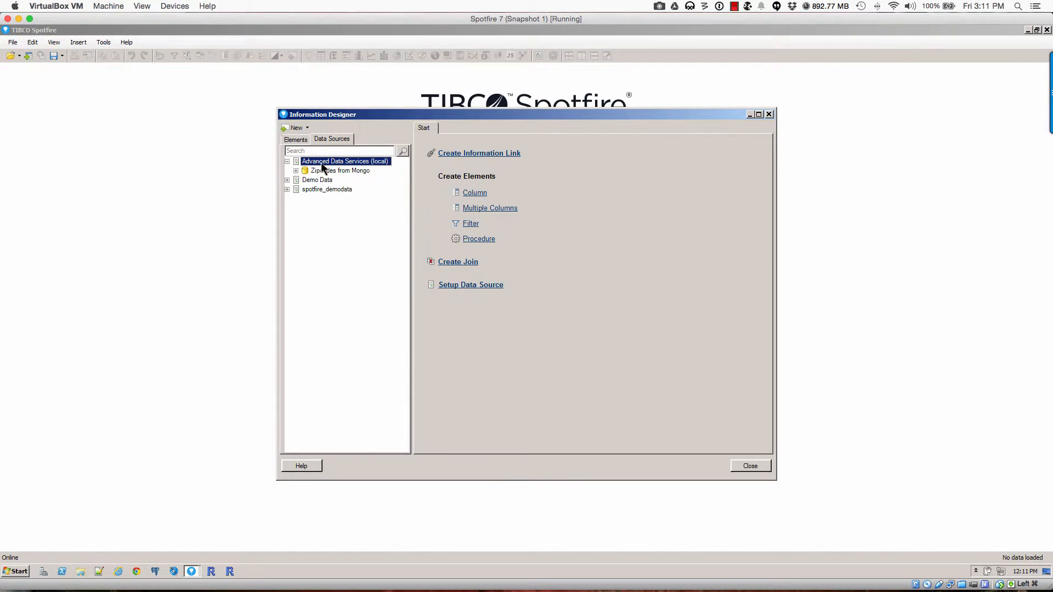
click(321, 170)
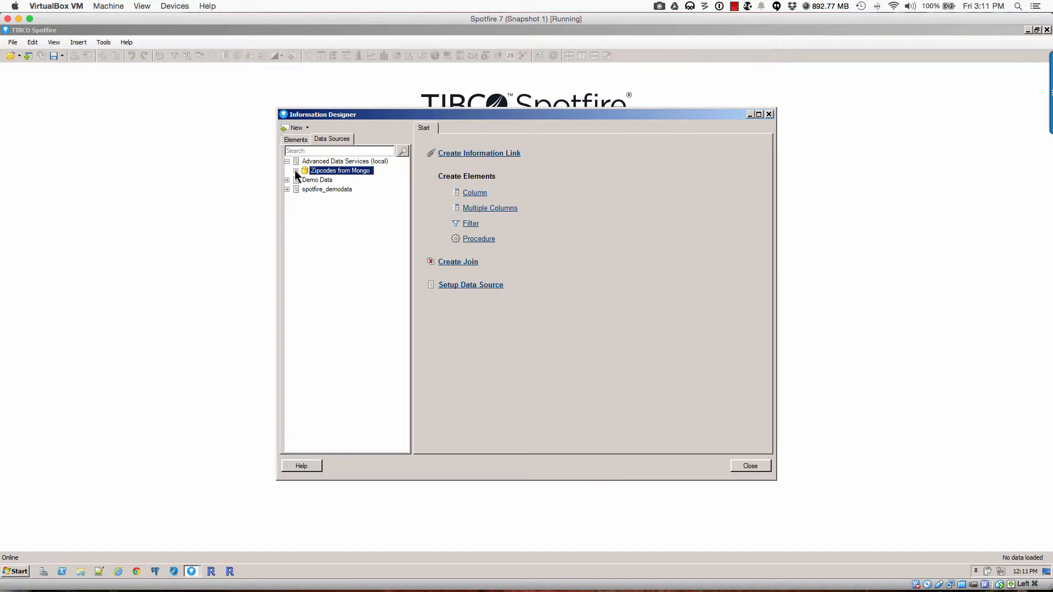
click(295, 170)
click(324, 180)
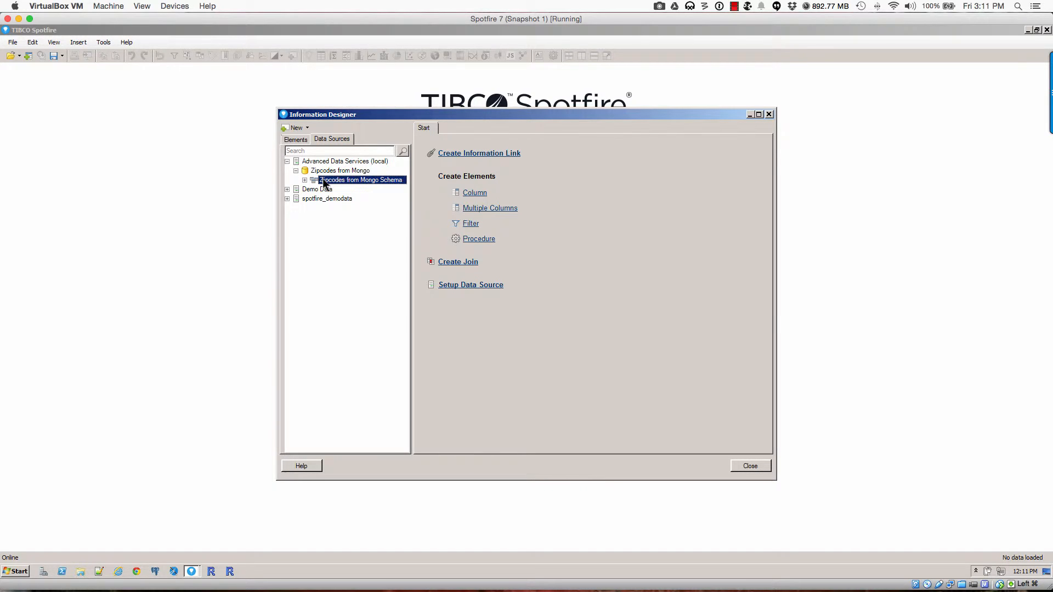
click(298, 139)
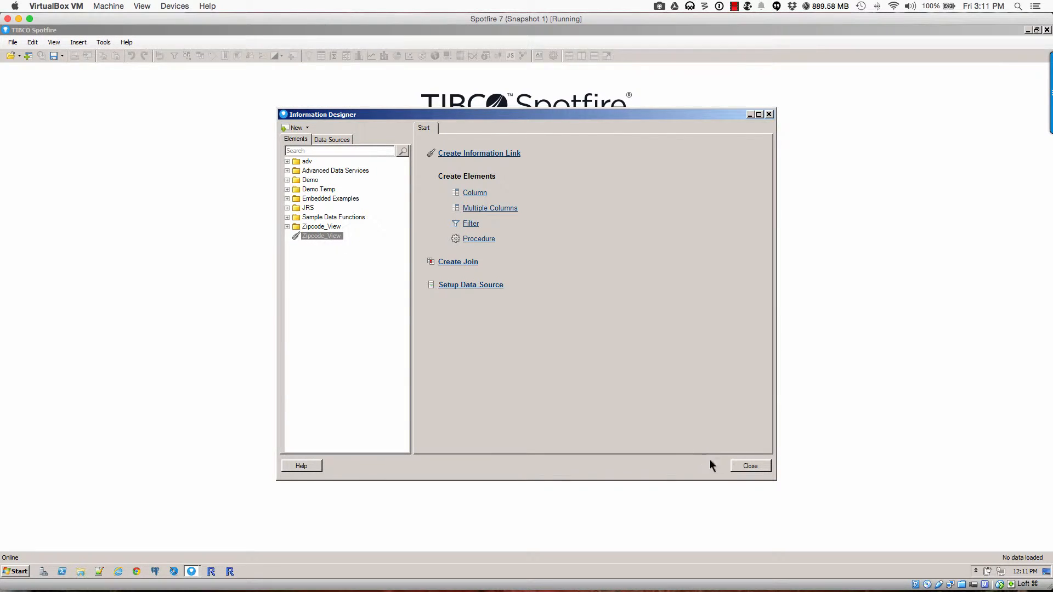
click(741, 468)
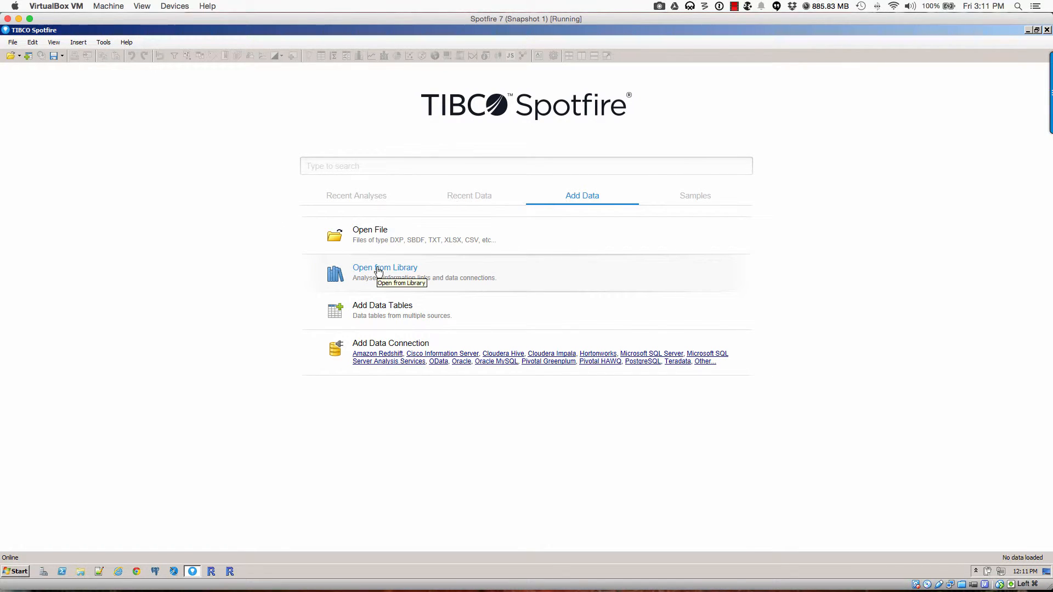
Step: Open the Zipcode_View information link from the Spotfire library as a new 29,352-row data table
click(318, 272)
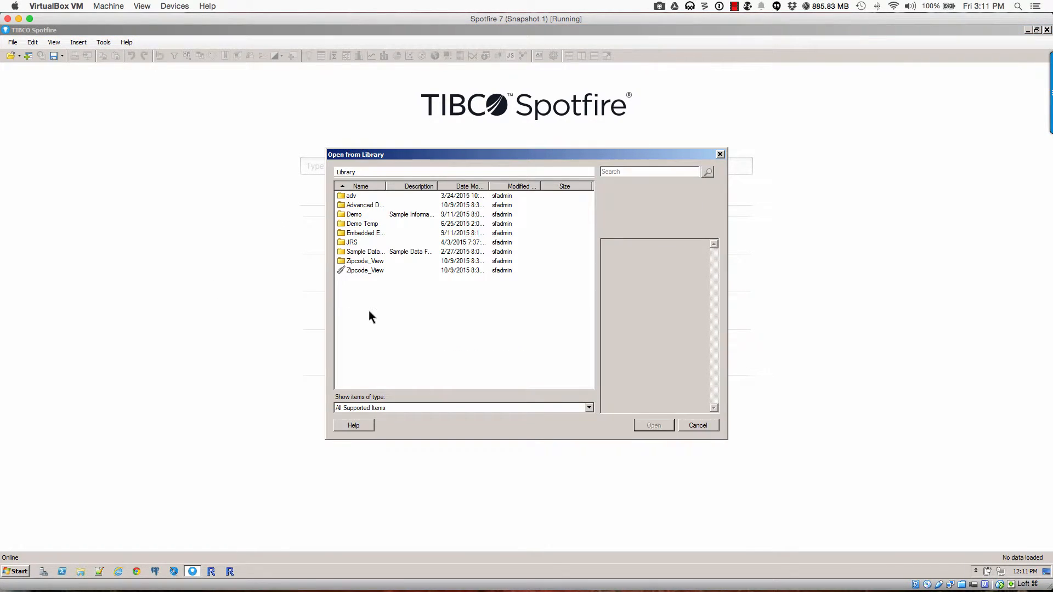
click(359, 271)
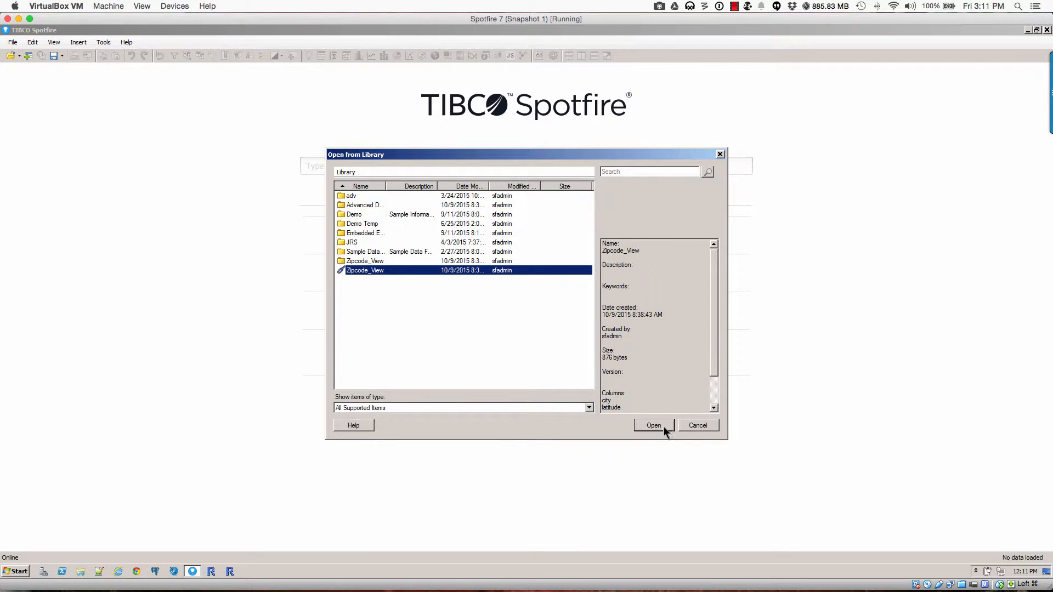
click(663, 426)
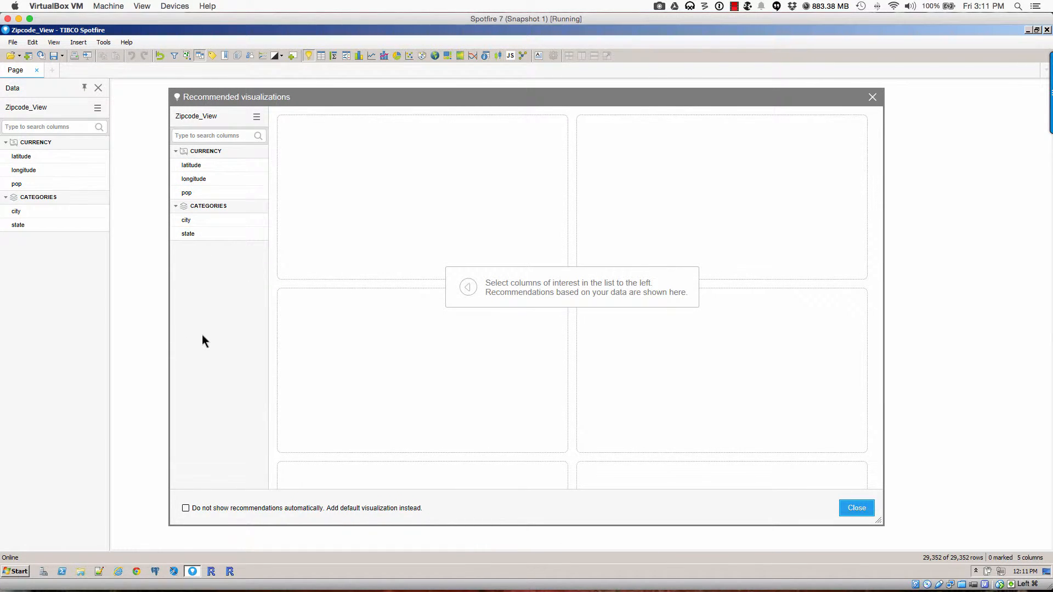
Step: Choose latitude, longitude and state as columns for recommended visualizations
click(214, 165)
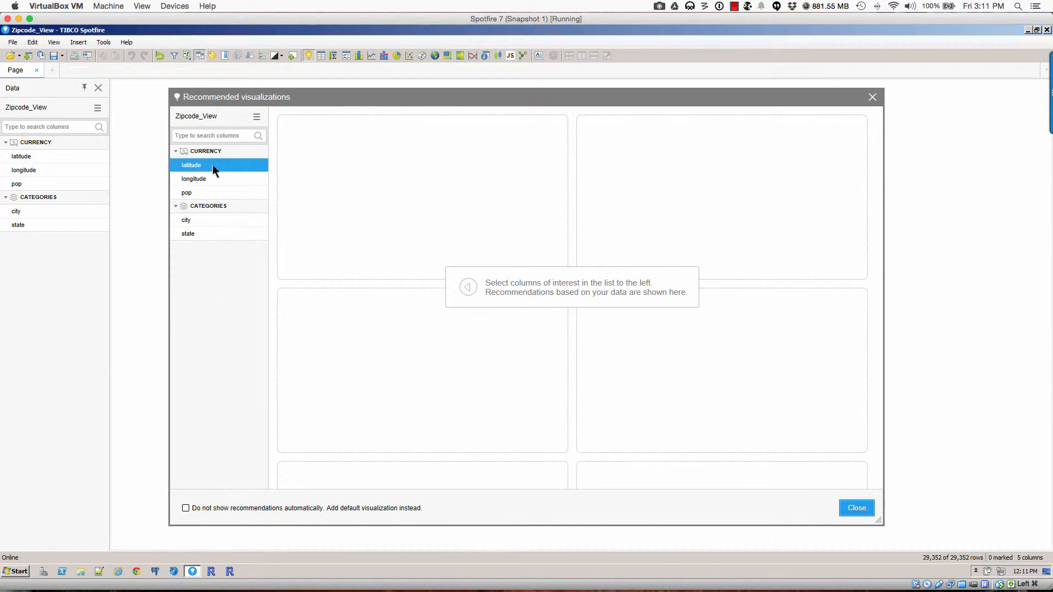
click(213, 179)
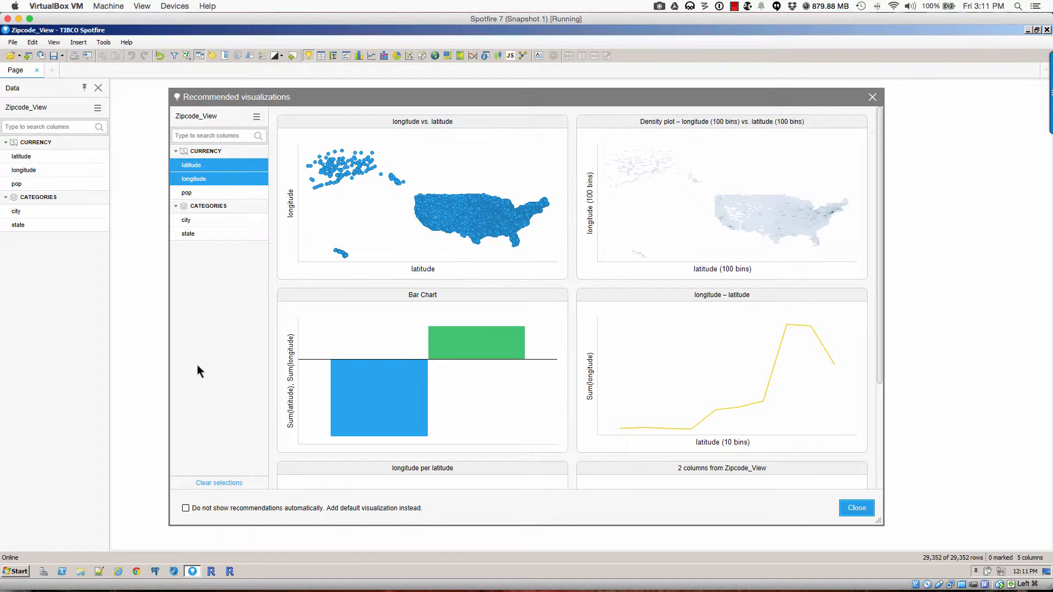
click(193, 234)
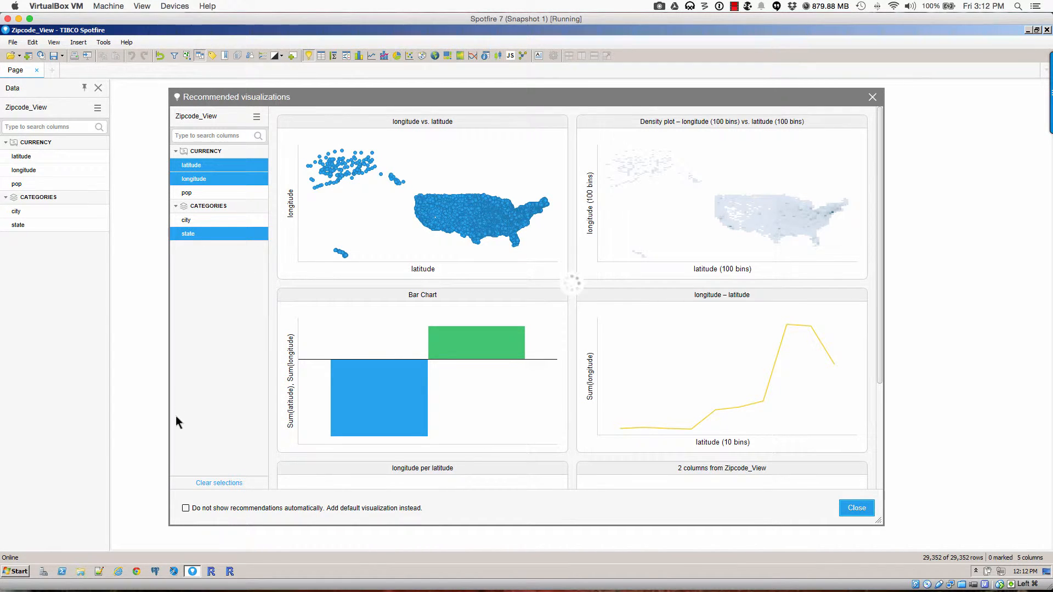
mouse_move(433, 253)
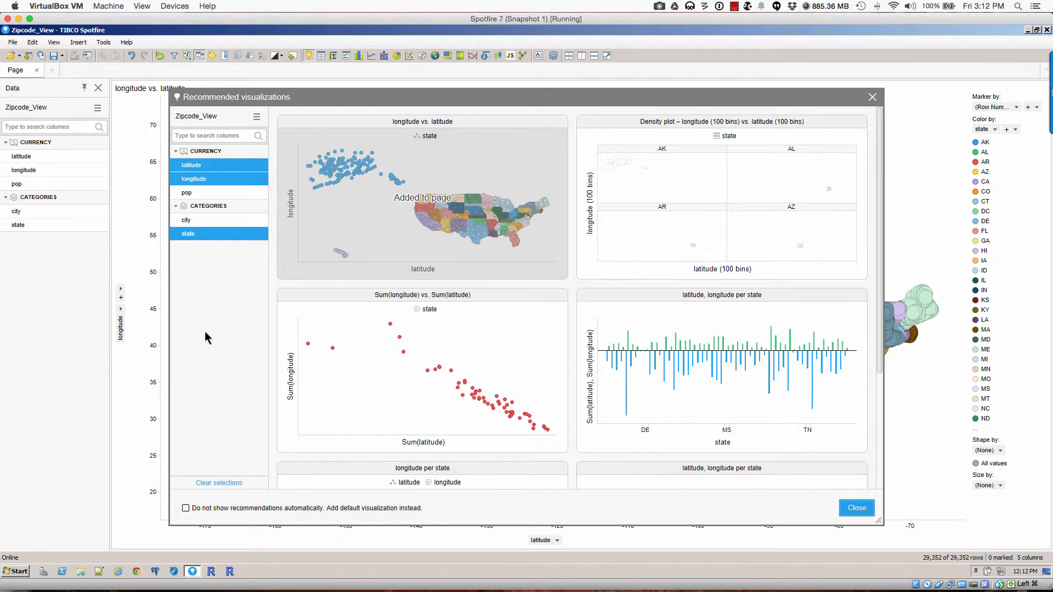
Step: Base recommendations on state alone and add the Row Count per state treemap
click(212, 236)
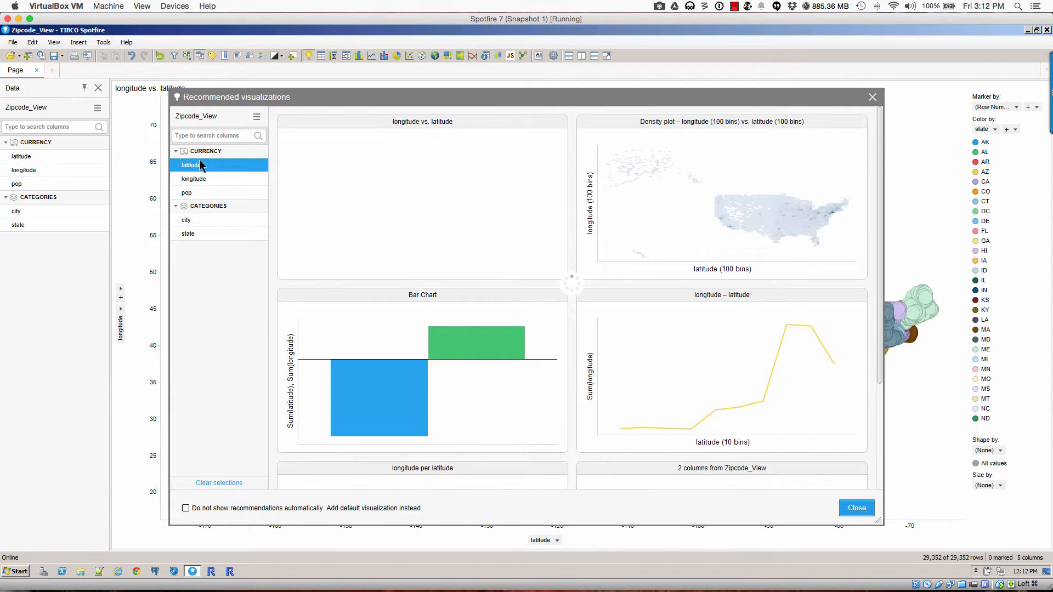
click(199, 164)
click(200, 179)
click(200, 232)
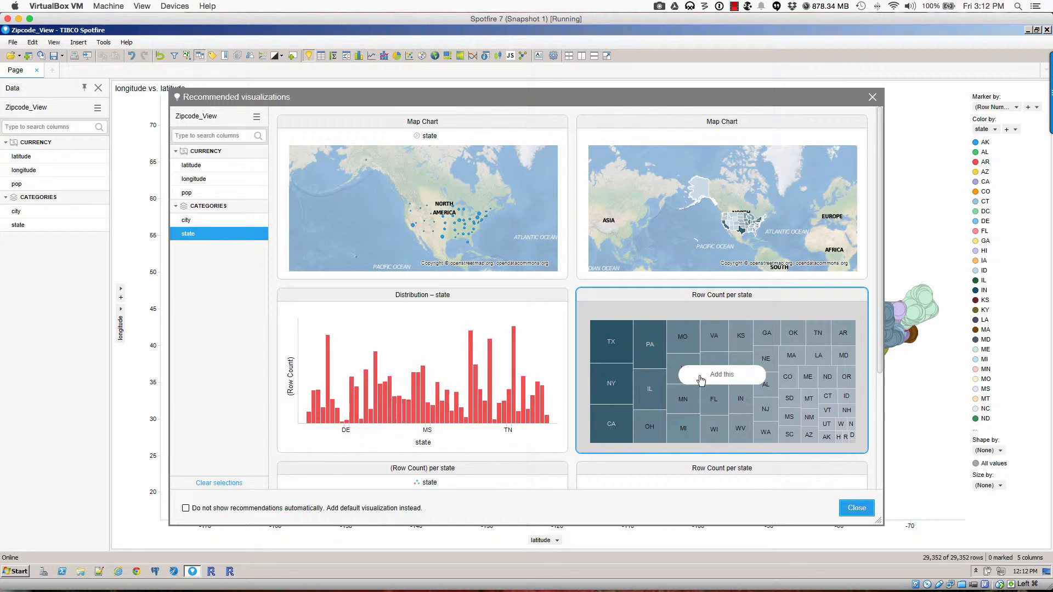
click(687, 377)
click(858, 508)
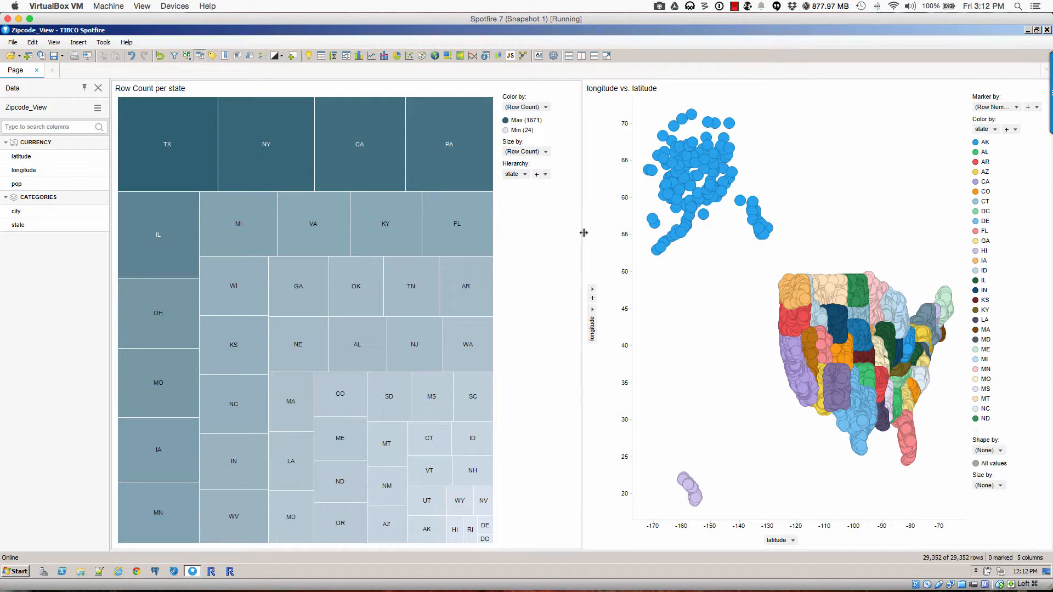
Step: Narrow the treemap, add a details table for marked rows, and mark TX to list Texas's 1,671 rows
drag(582, 234, 512, 249)
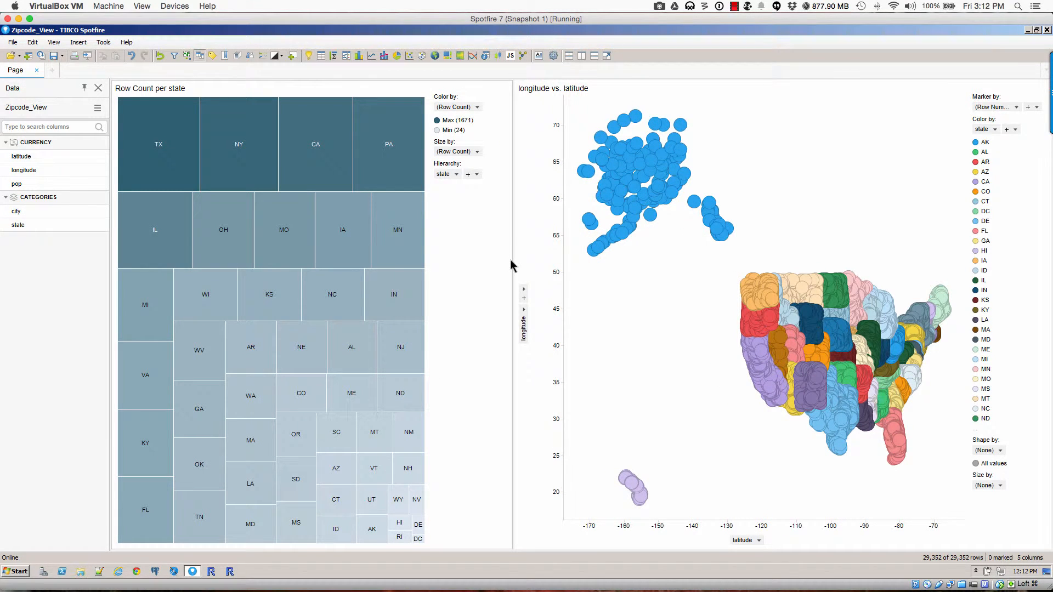
drag(513, 257, 485, 261)
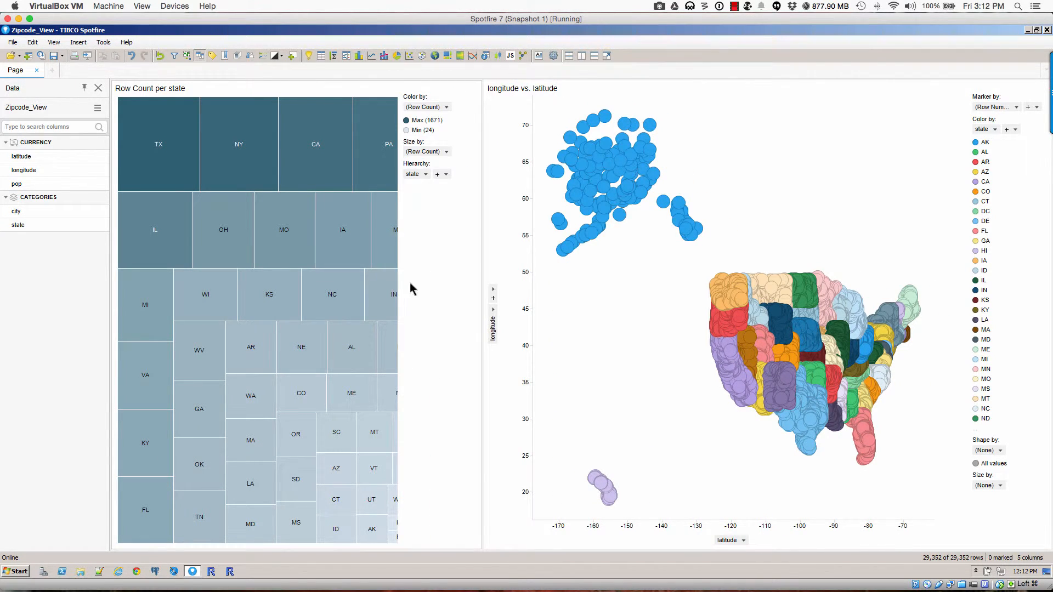
right_click(173, 127)
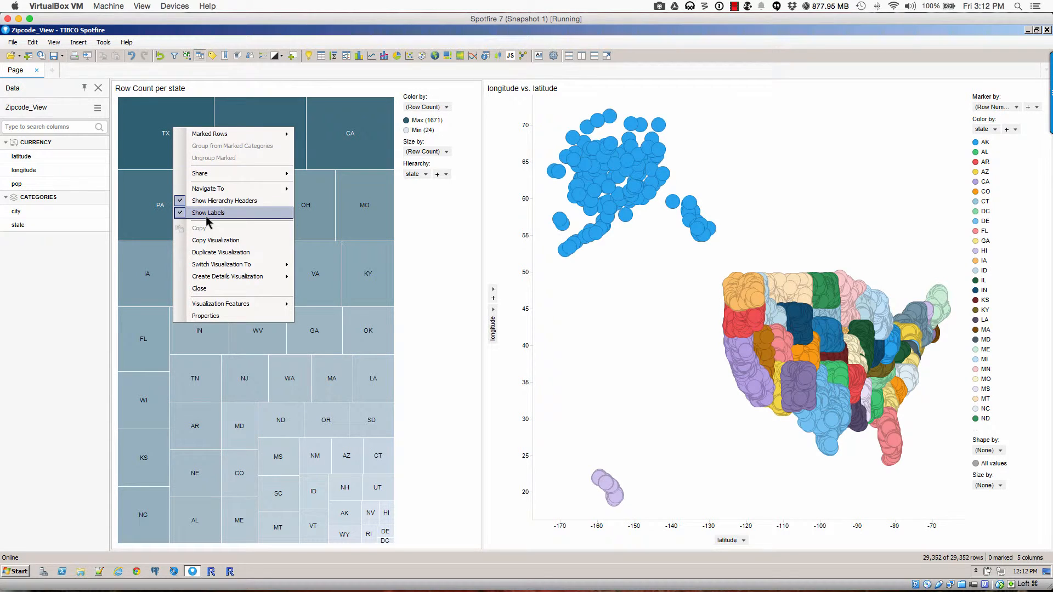
mouse_move(269, 281)
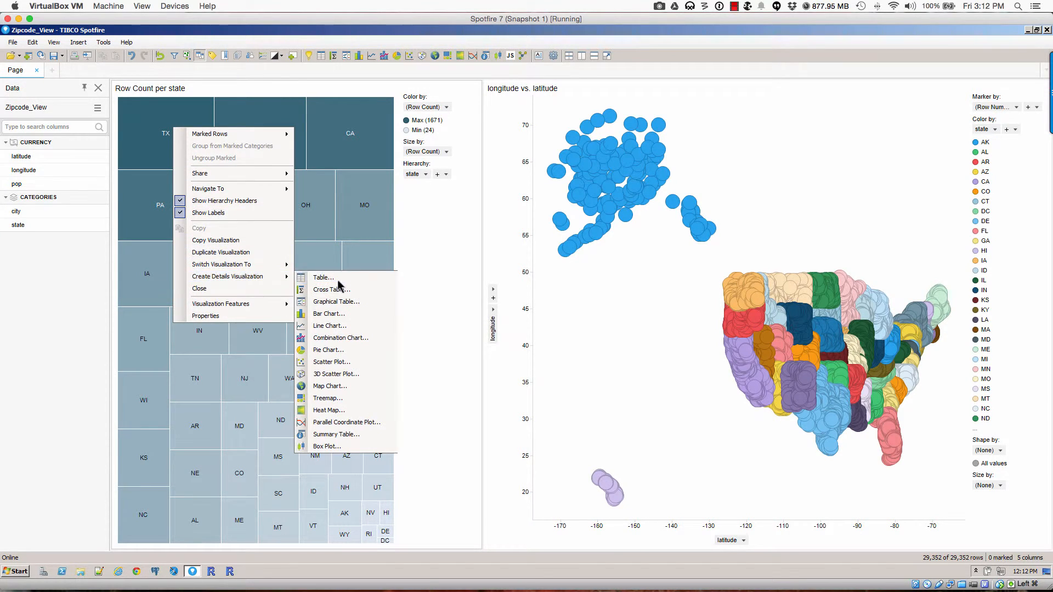
click(340, 281)
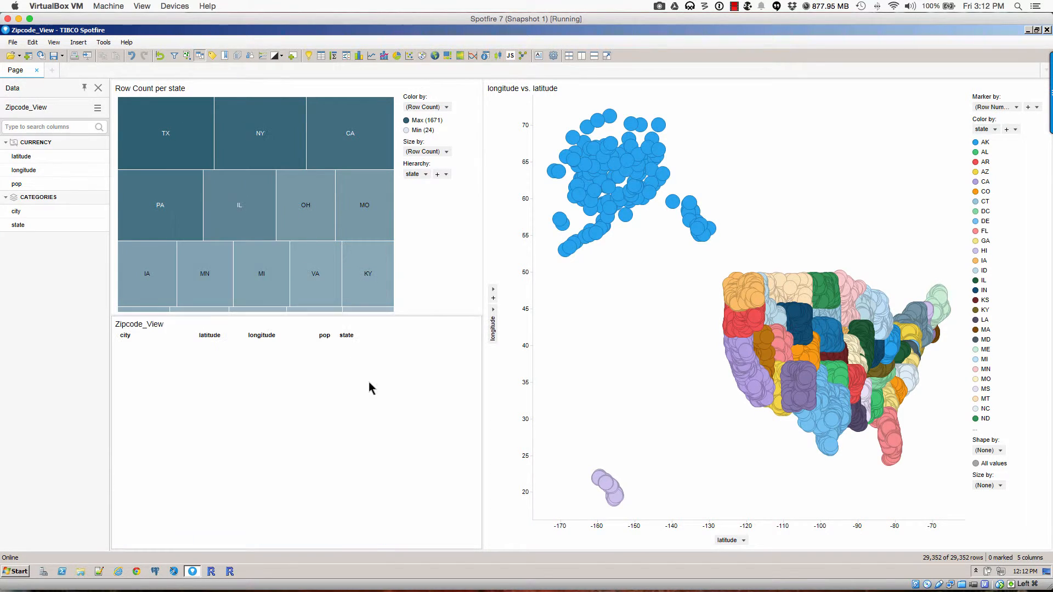
click(147, 126)
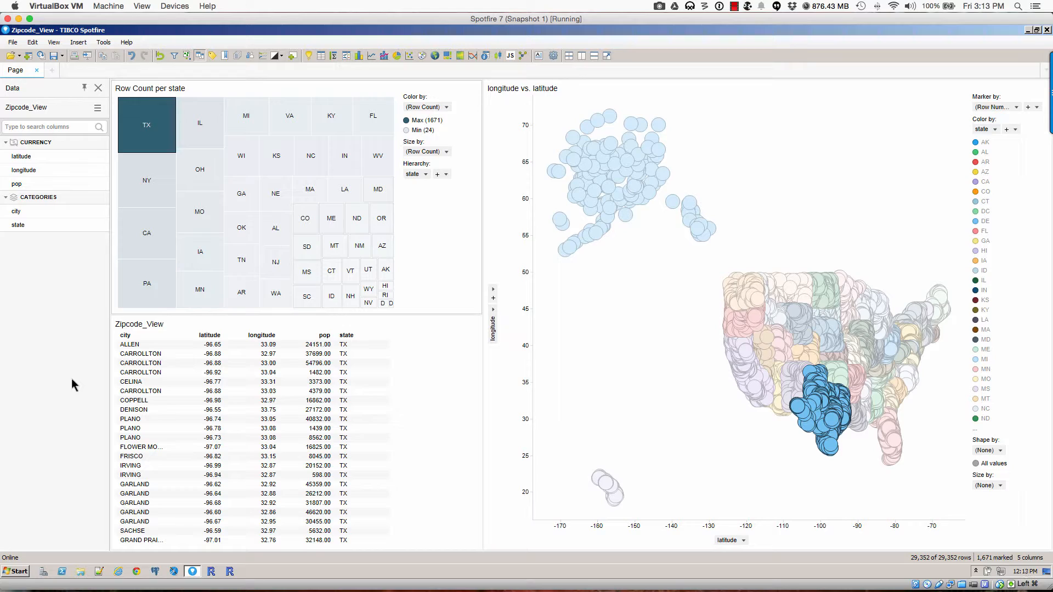
click(19, 19)
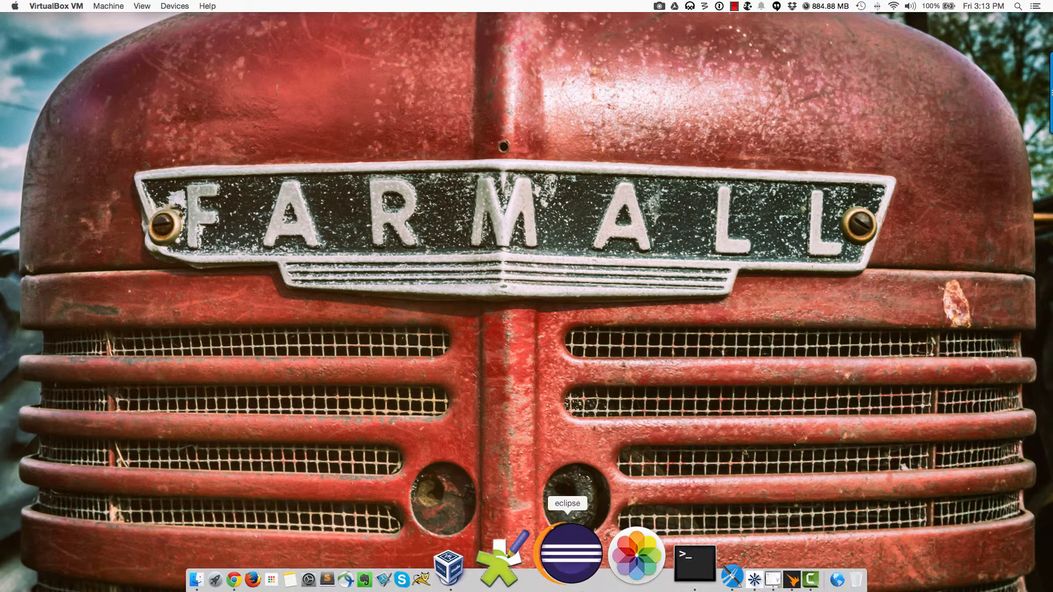
Step: Bring up Jaspersoft Studio and maximize its window
click(633, 565)
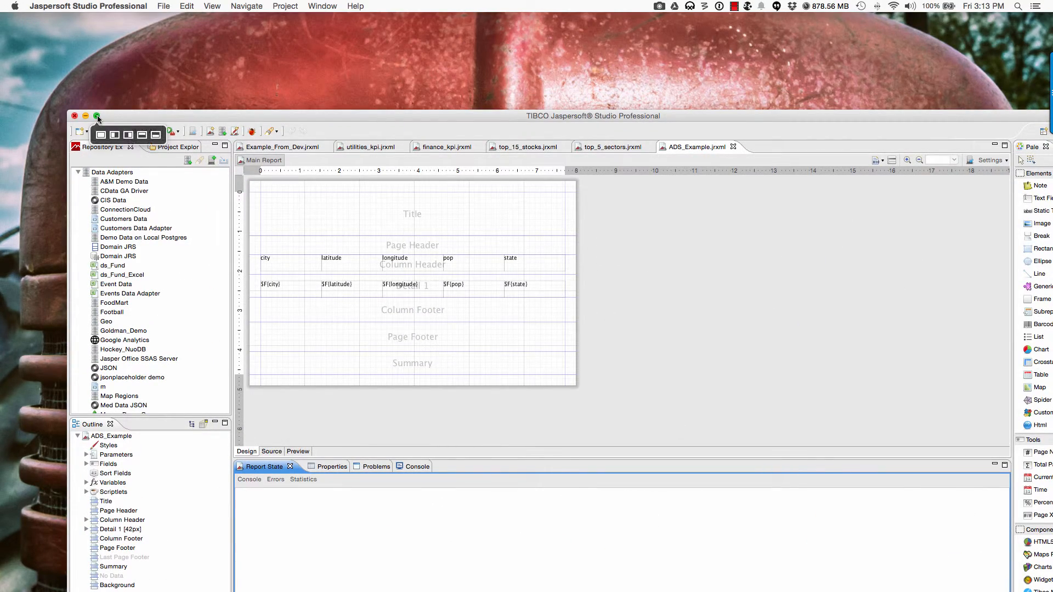
click(96, 116)
scroll(64, 222, down, 2)
scroll(65, 222, down, 10)
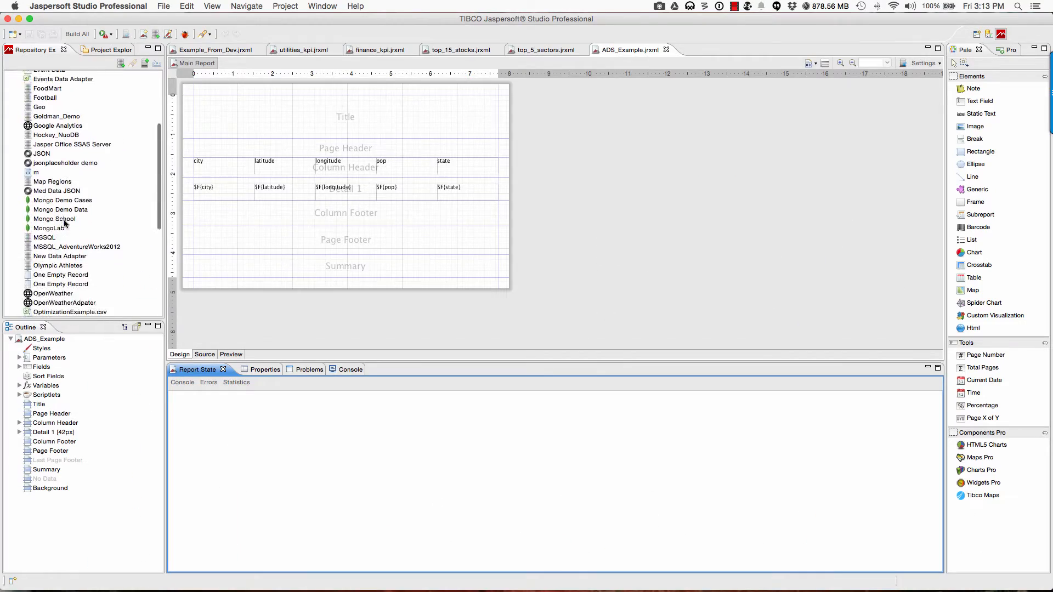
Step: Review the Spotfire Link adapter's Information Link library settings, then cancel without changes
click(38, 183)
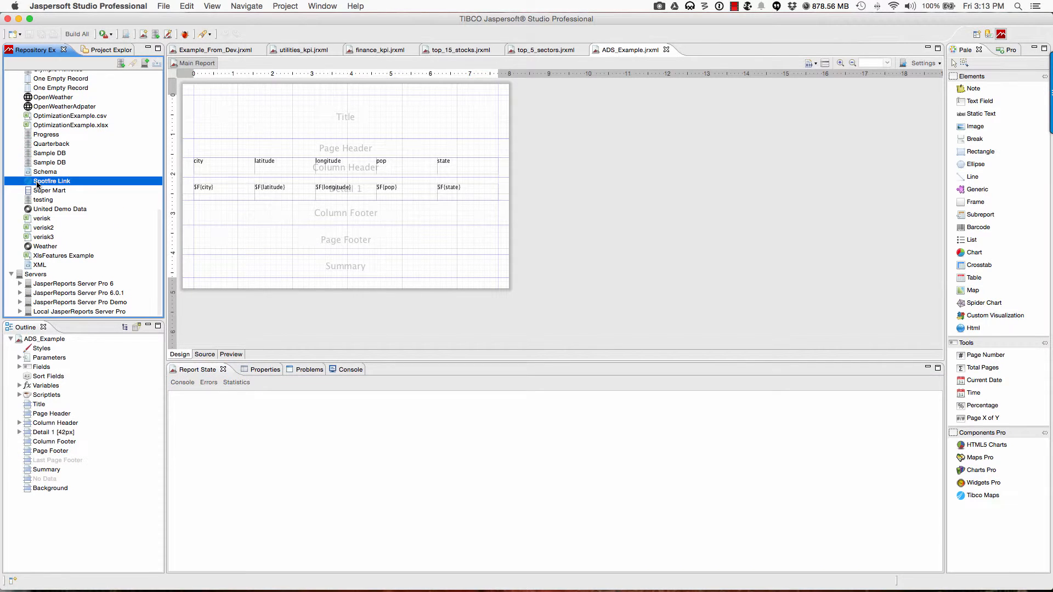
double_click(38, 185)
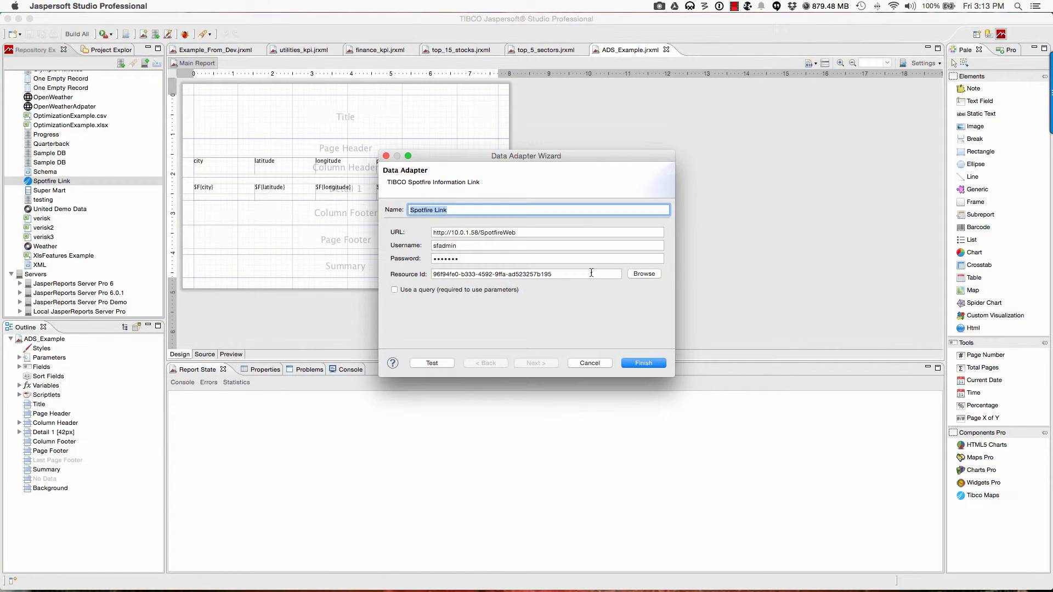
click(643, 274)
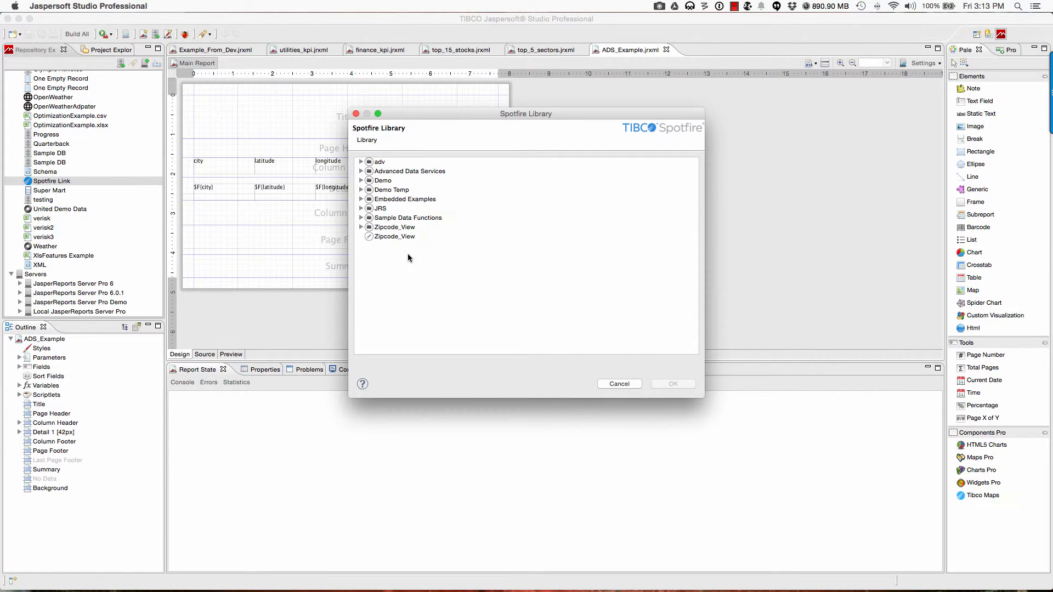
click(609, 384)
click(591, 363)
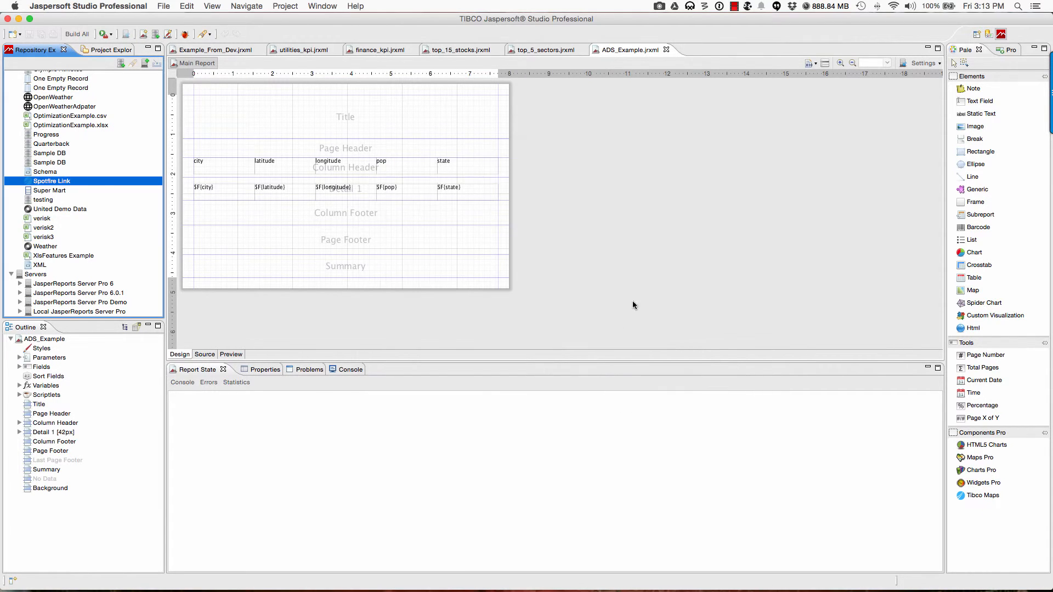
click(825, 62)
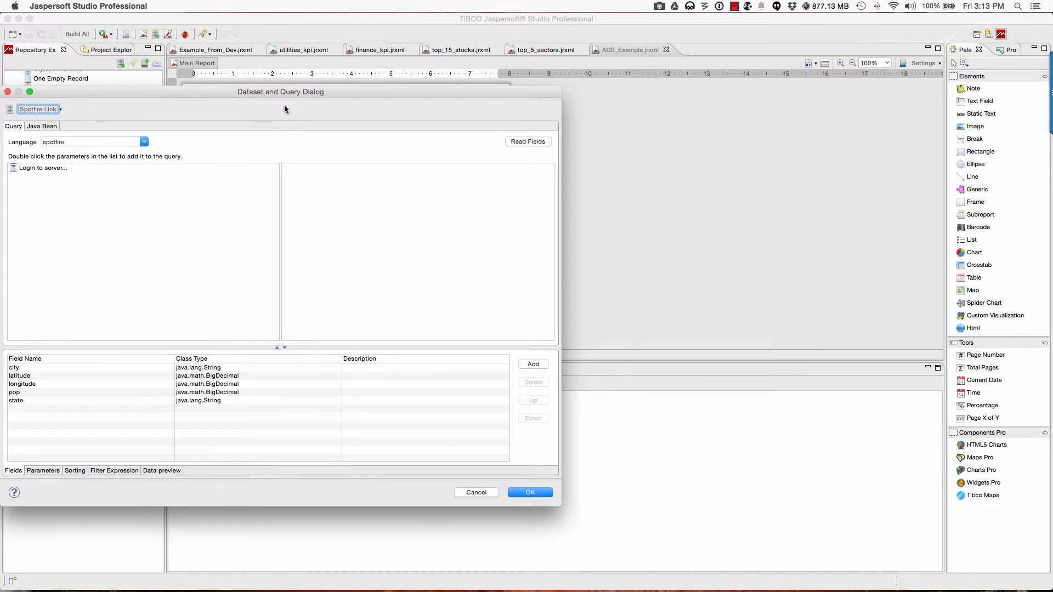
drag(284, 94, 476, 87)
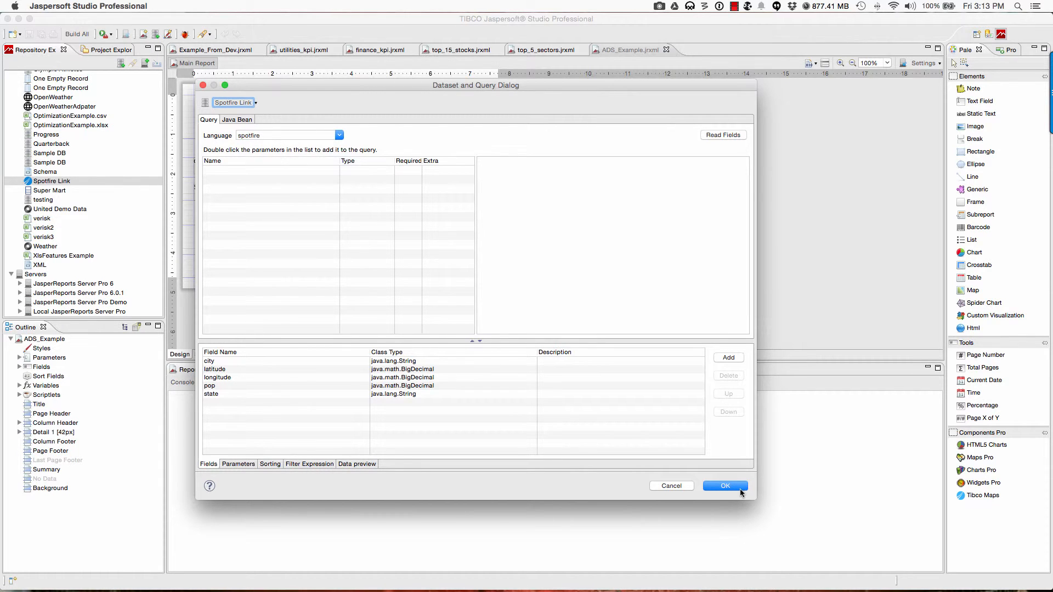
click(681, 486)
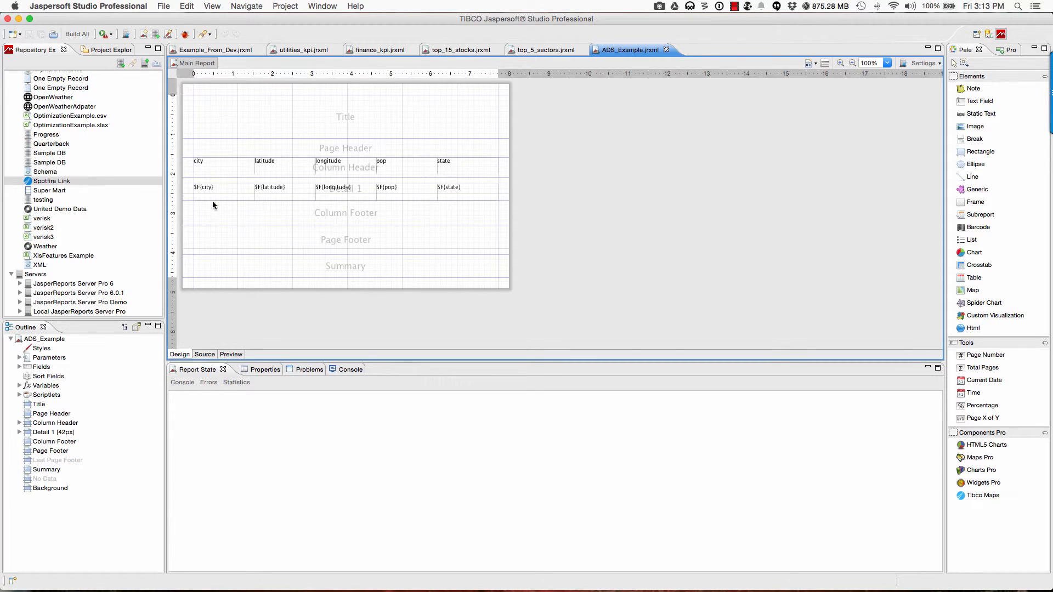
Step: Preview the ADS_Example report filled with Spotfire Link zipcode rows, 1957 pages long
click(231, 354)
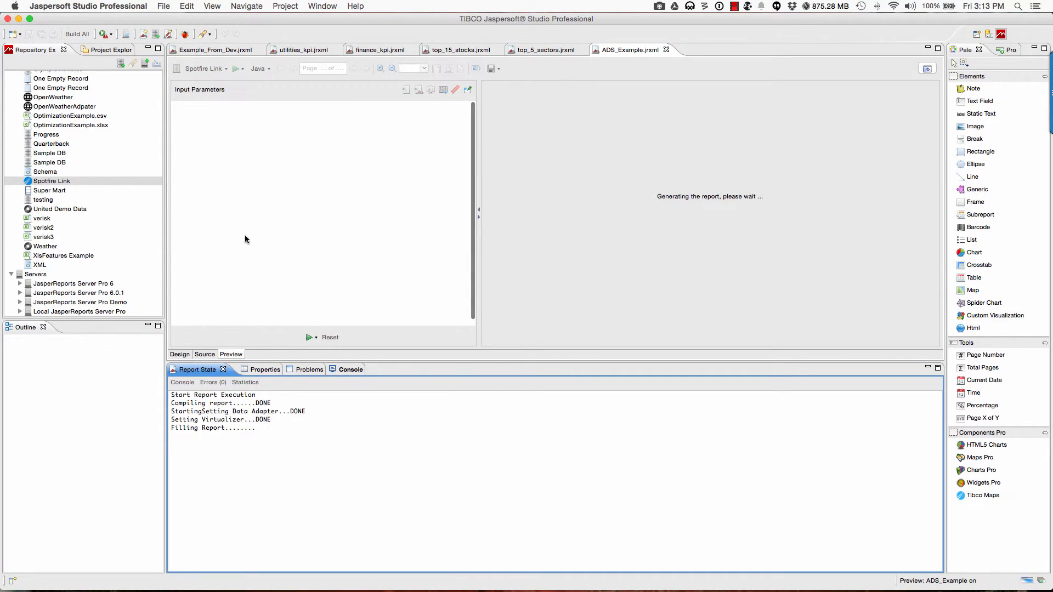